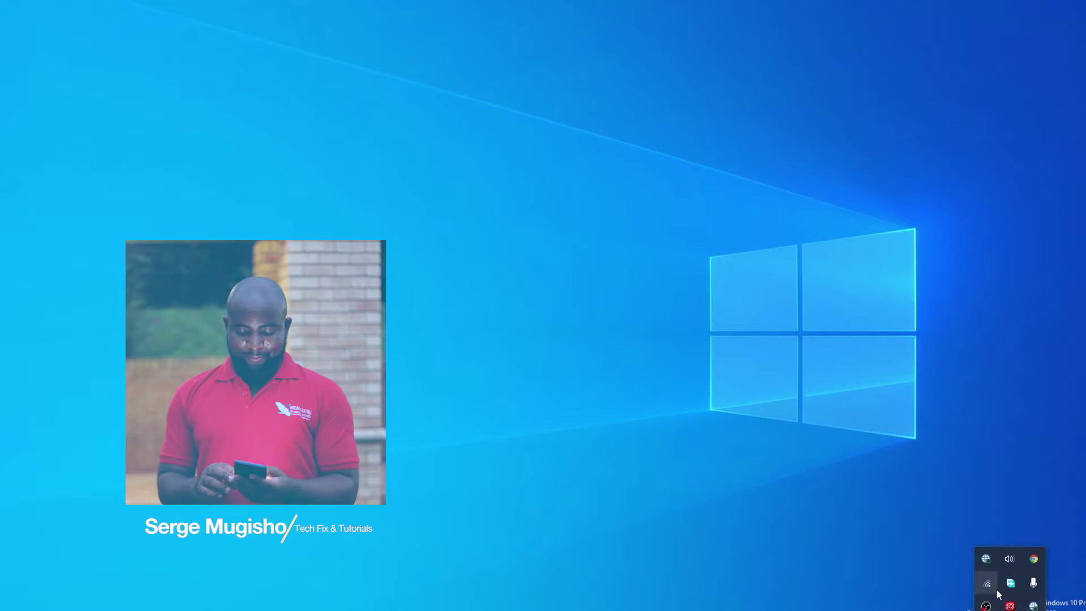
# Connect to the HUAWEI-B593-E304 Wi-Fi network and open the browser sign-in page.
pyautogui.click(987, 583)
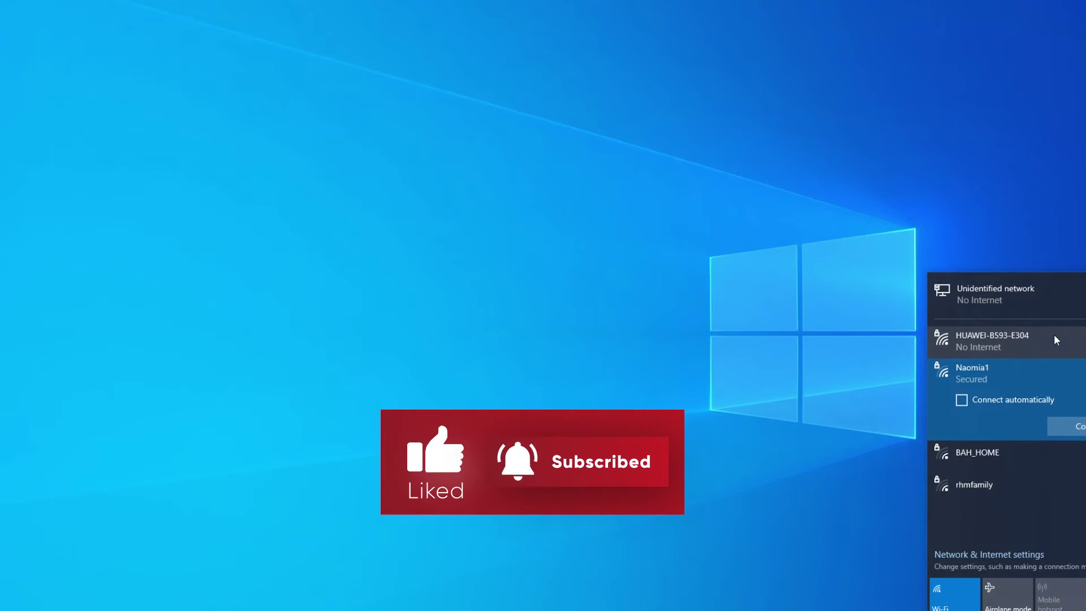
pyautogui.click(1023, 338)
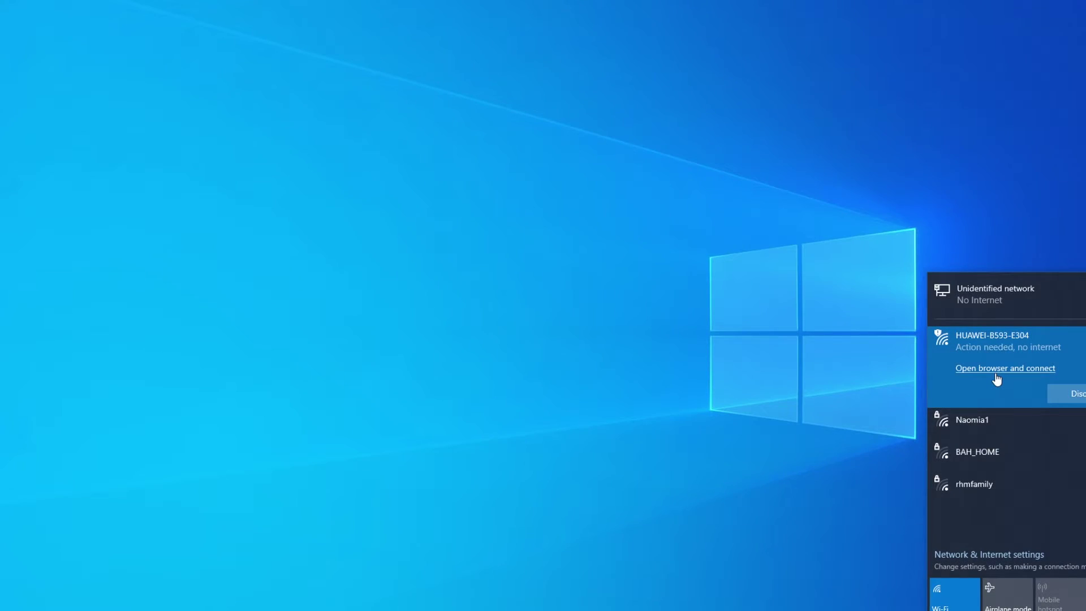
pyautogui.click(329, 595)
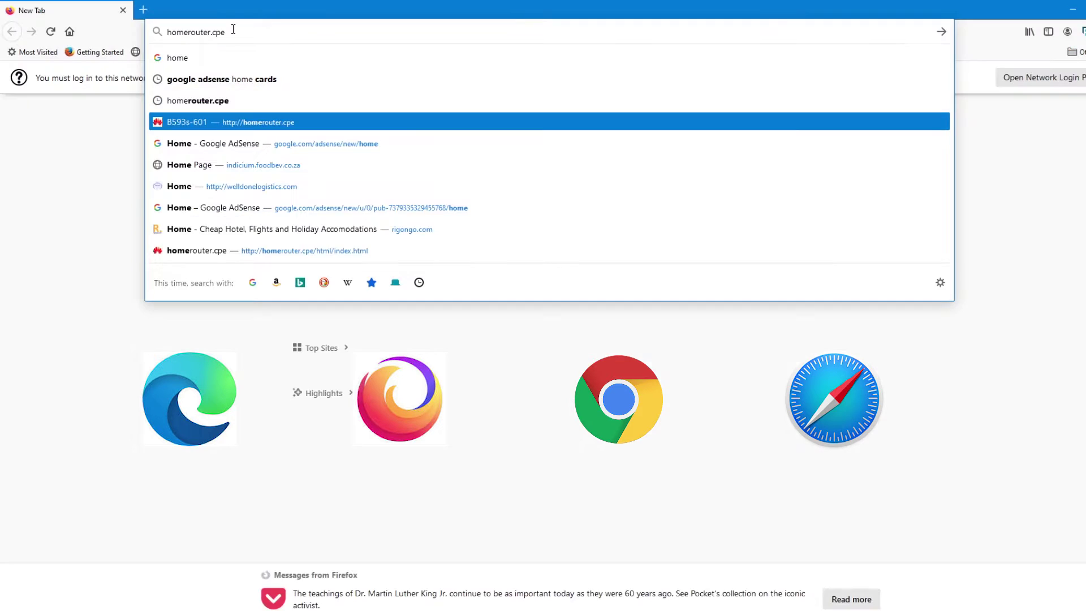
# Load the homerouter.cpe login page in Firefox.
pyautogui.press('Return')
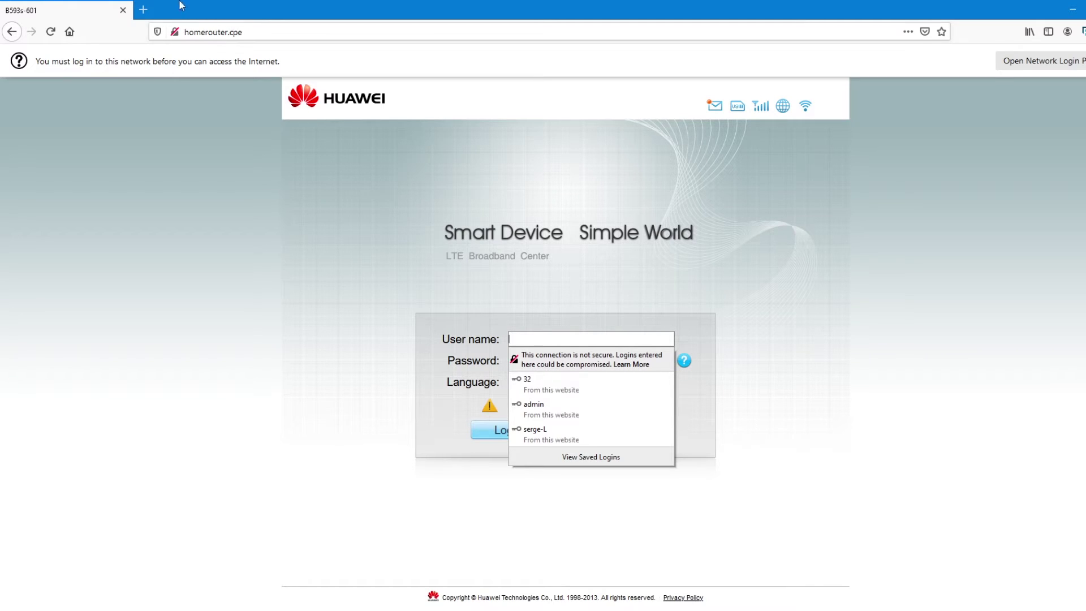
pyautogui.click(626, 171)
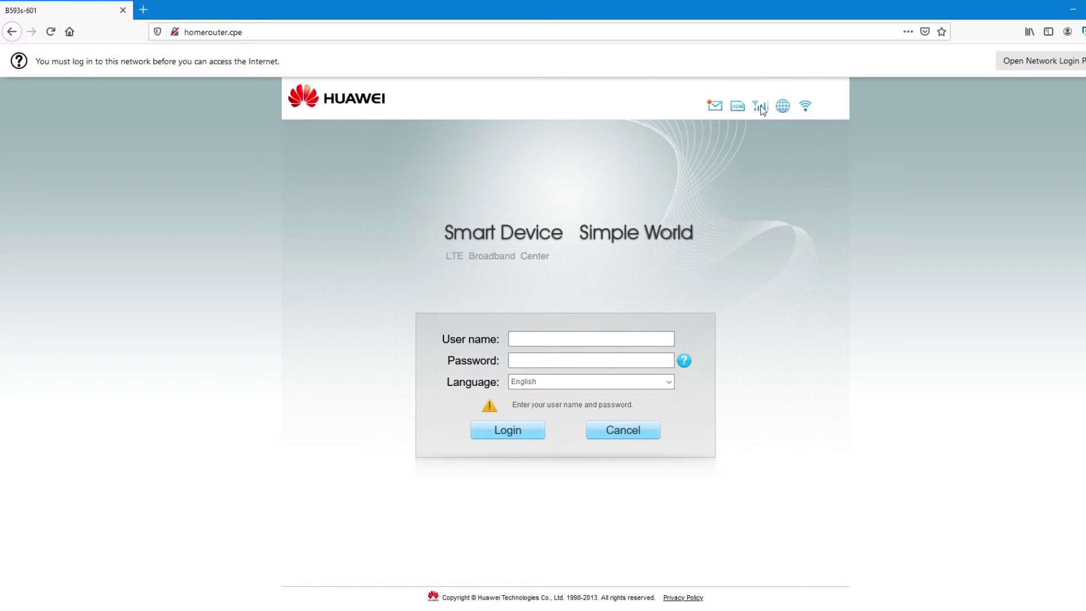
pyautogui.moveTo(716, 108)
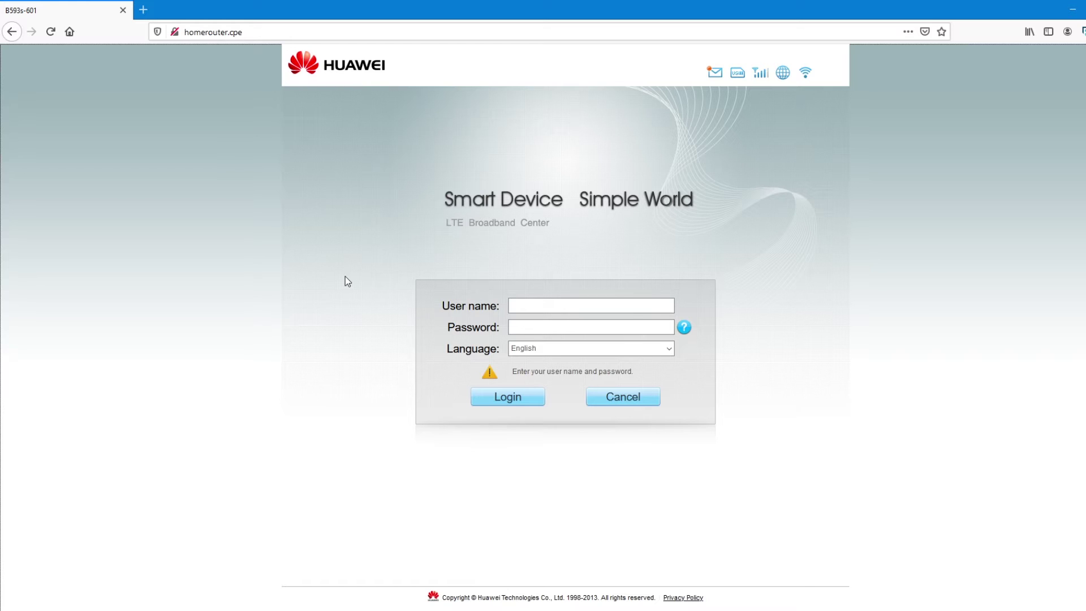
# Log in to the router with the admin user name and password.
pyautogui.click(530, 306)
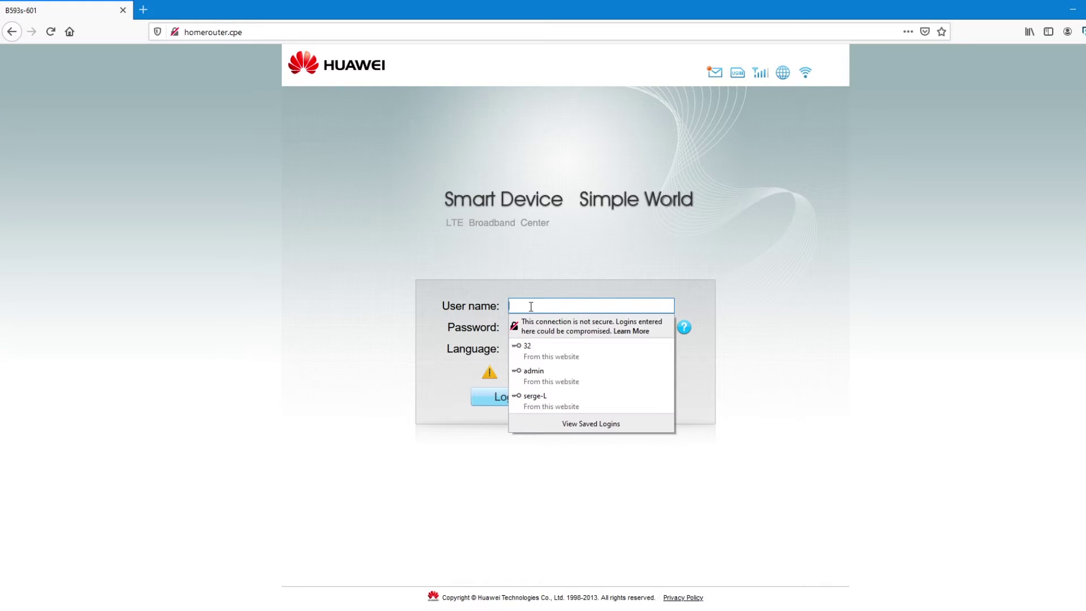
pyautogui.press('Escape')
pyautogui.write('admin')
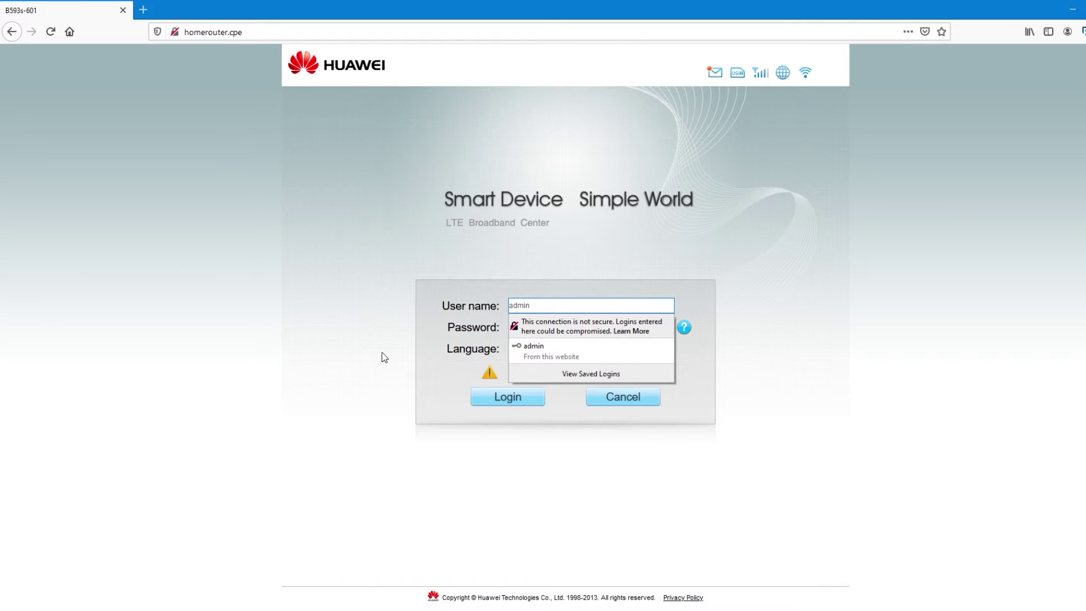
pyautogui.press('Escape')
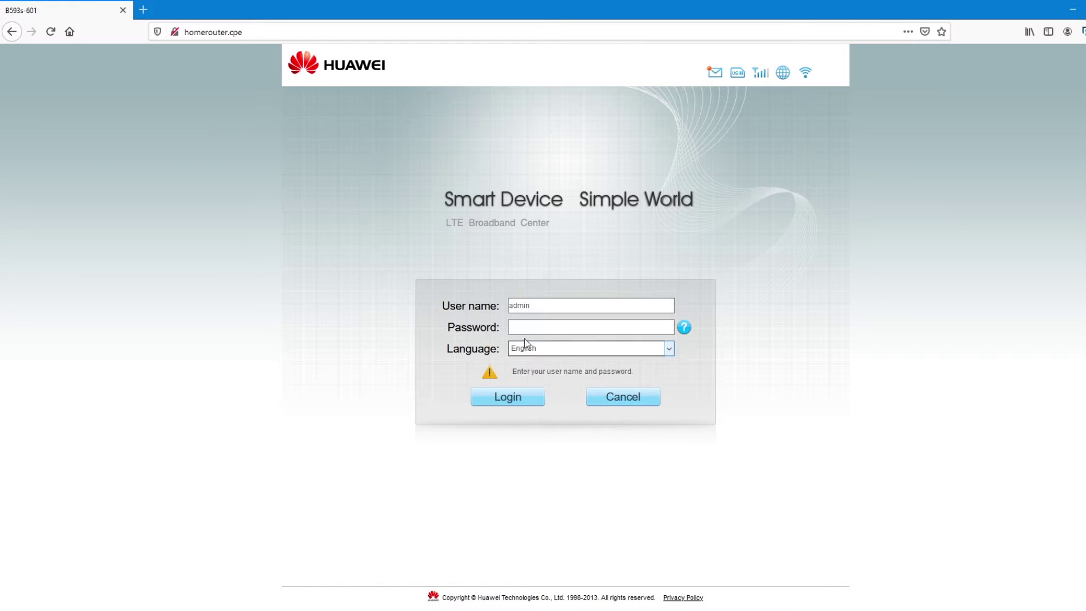
pyautogui.click(532, 327)
pyautogui.write('adm')
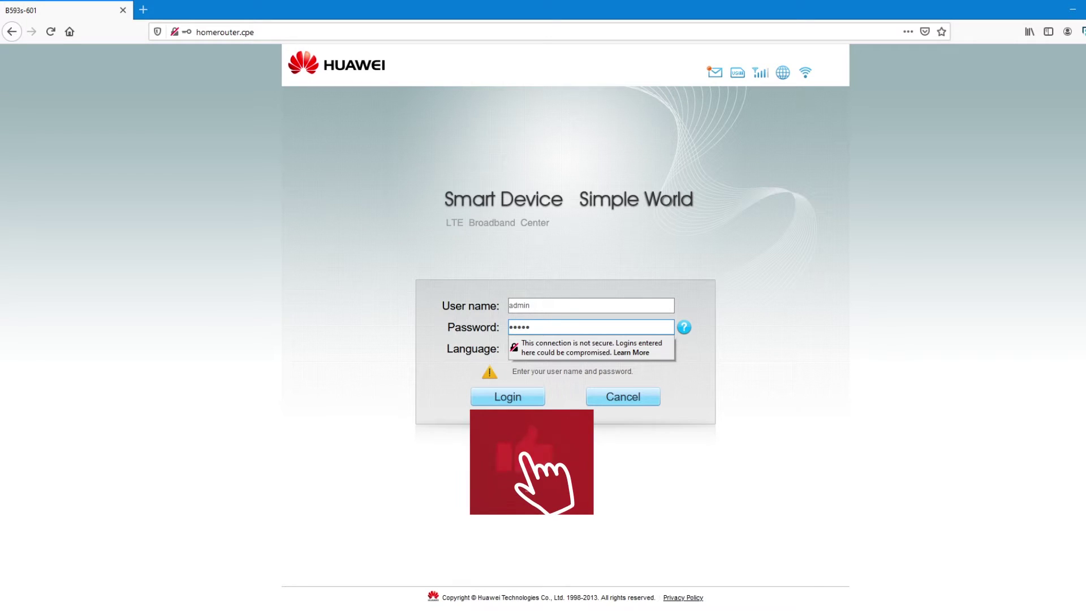
pyautogui.click(517, 400)
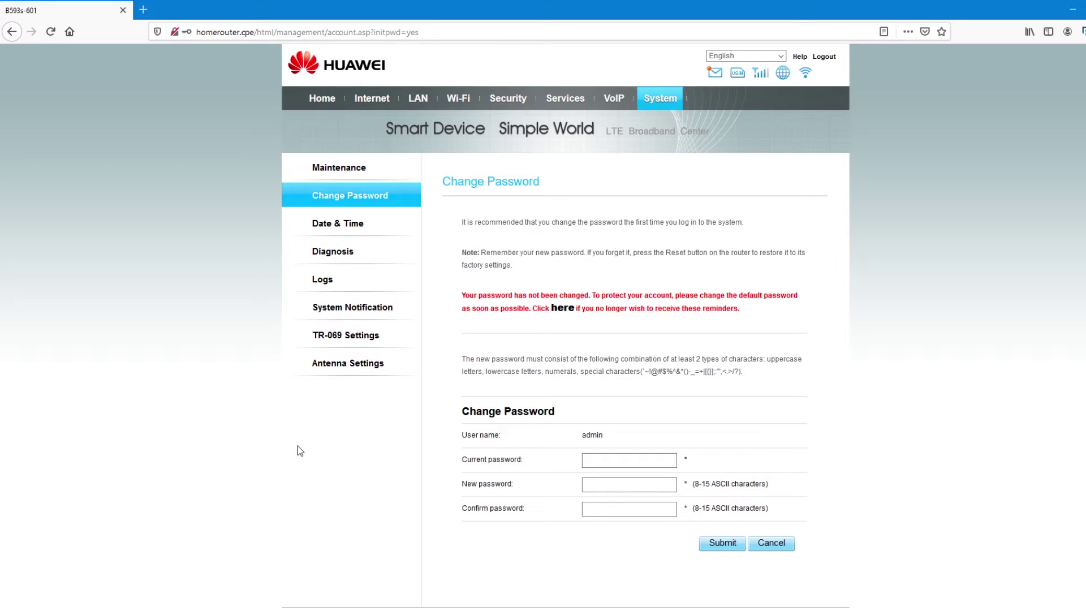
# Open the Home status overview and scroll through the connection details.
pyautogui.click(320, 107)
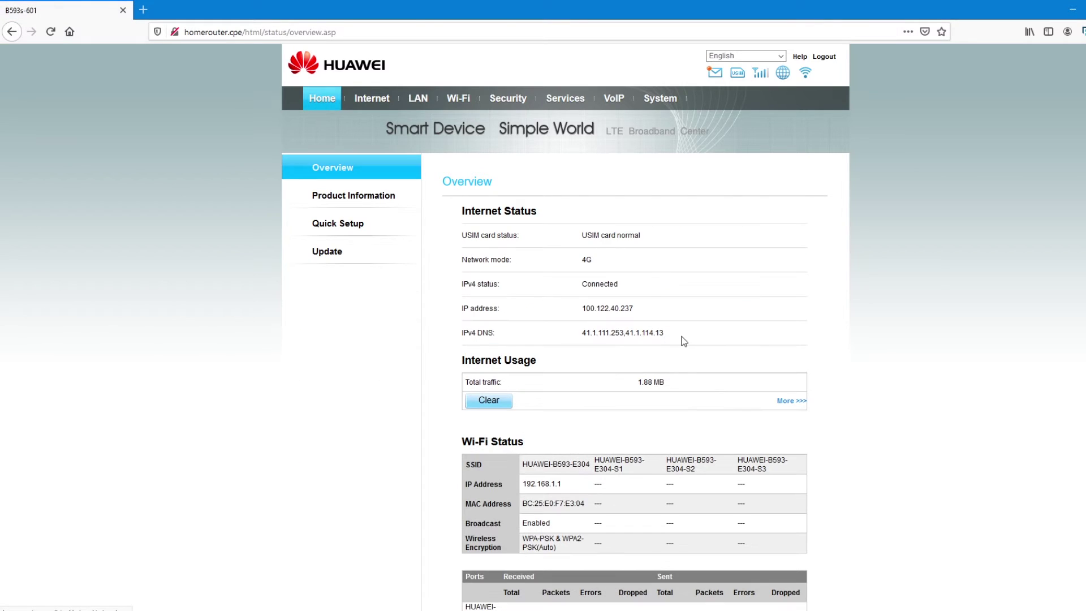
pyautogui.scroll(-2, 595, 418)
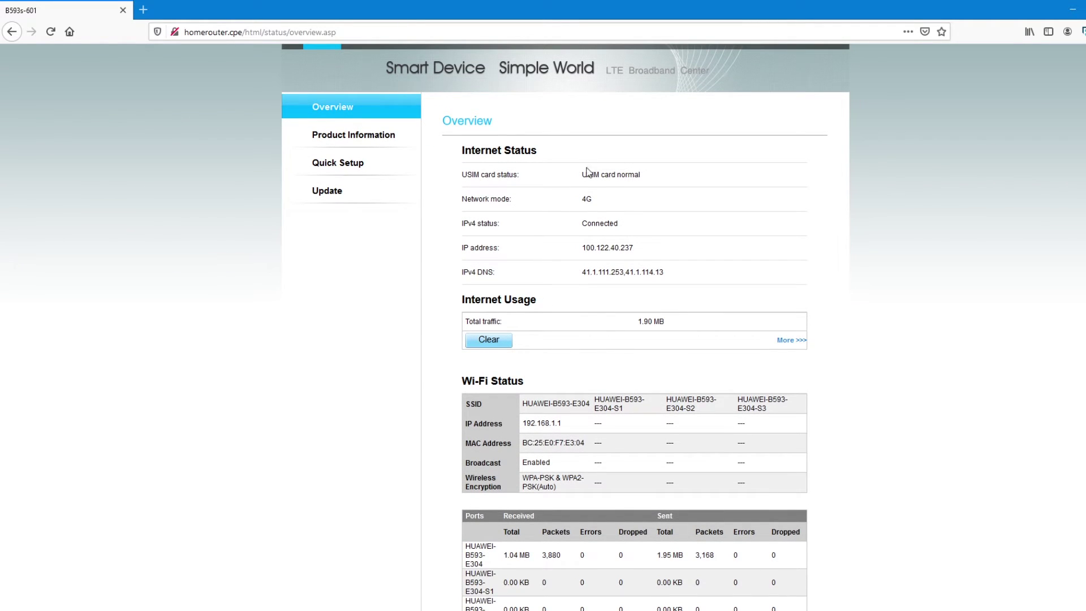
pyautogui.scroll(-9, 566, 367)
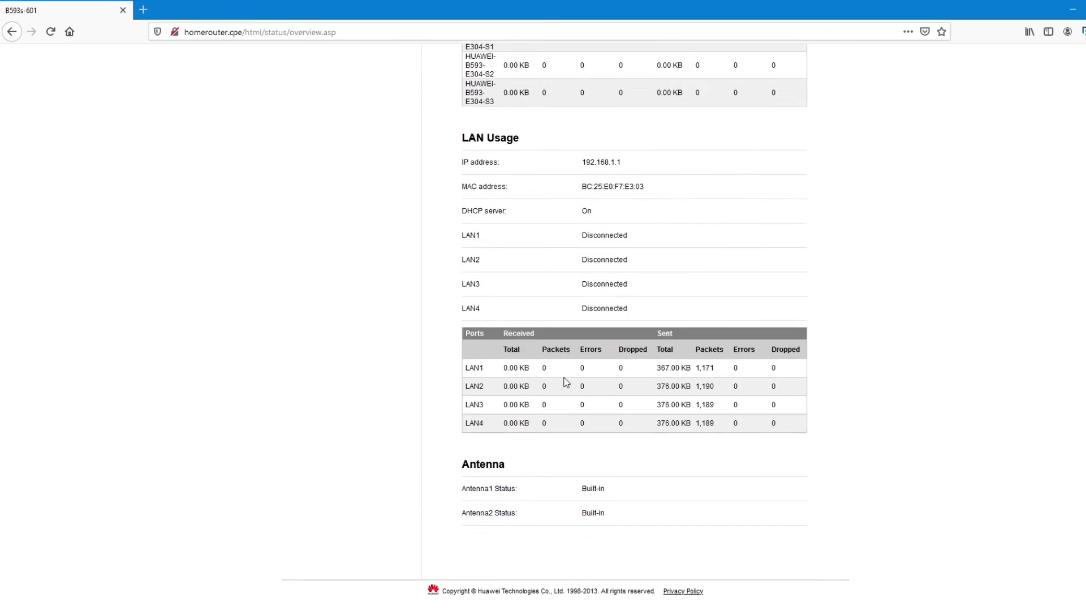
pyautogui.scroll(10, 564, 381)
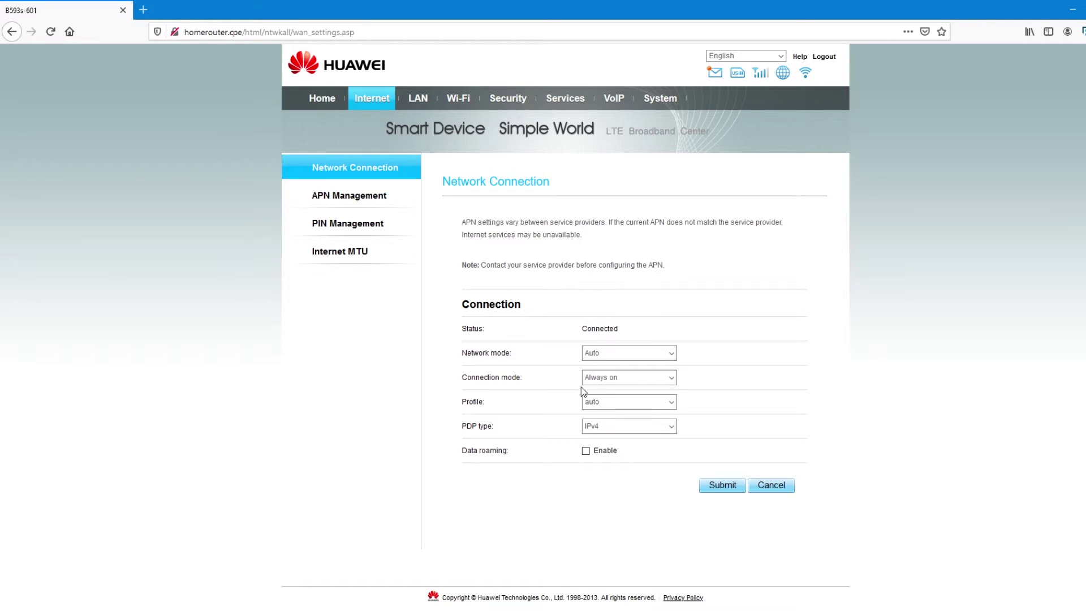
# View the LAN DHCP, Wi-Fi and Security firewall pages, declining Firefox's save-password prompt.
pyautogui.click(418, 100)
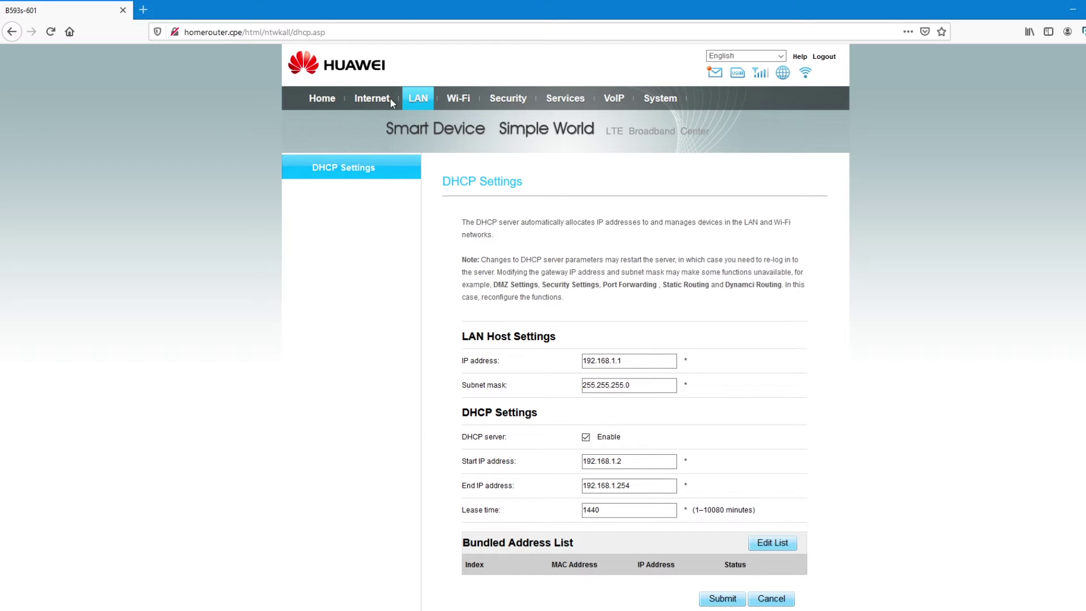
pyautogui.click(457, 98)
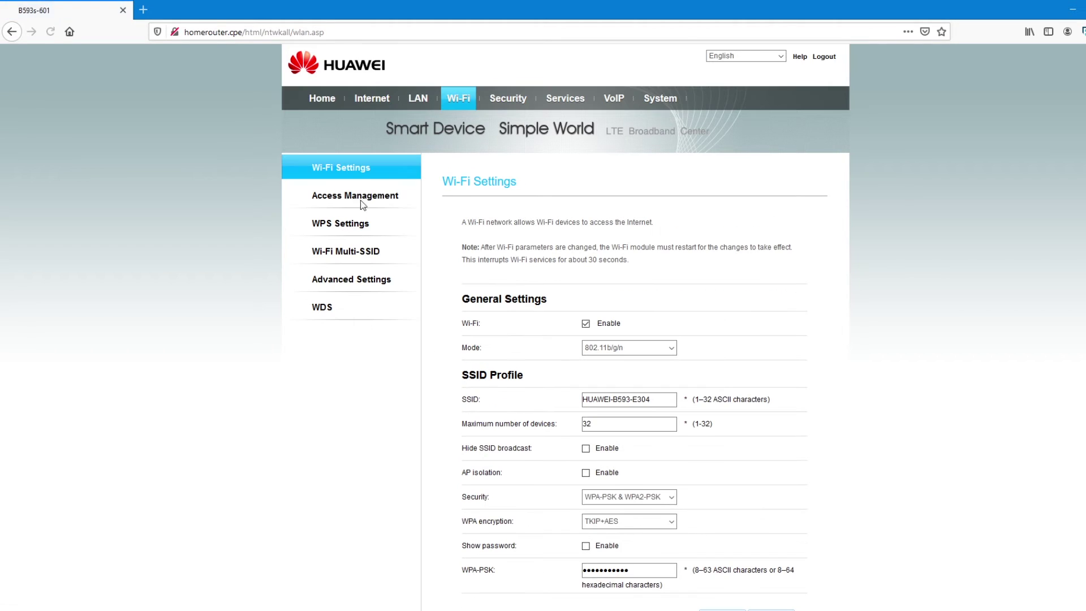
pyautogui.scroll(-3, 672, 228)
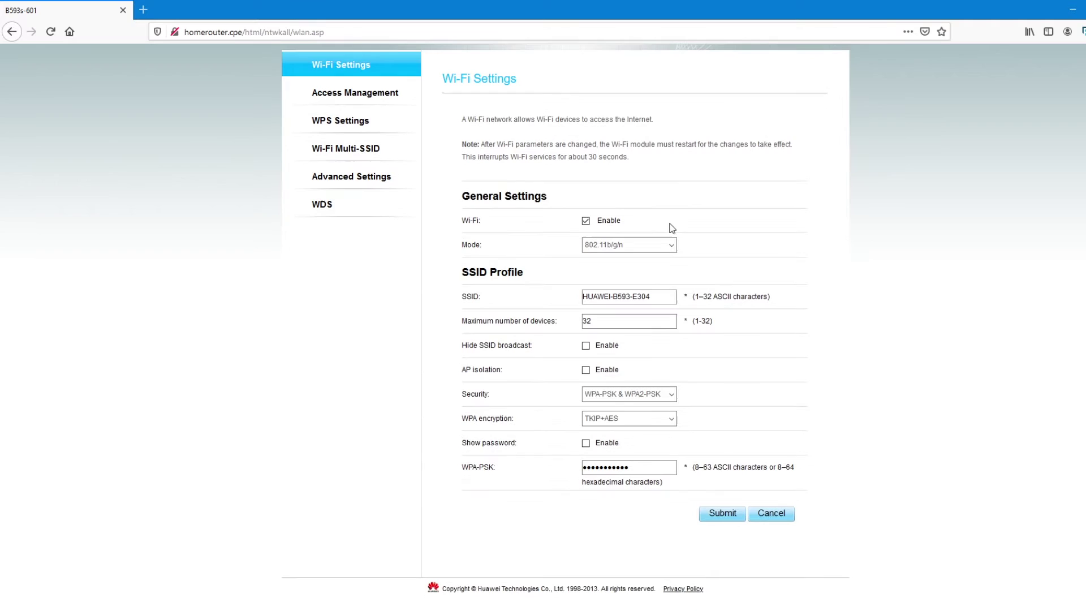
pyautogui.scroll(3, 519, 293)
pyautogui.click(507, 100)
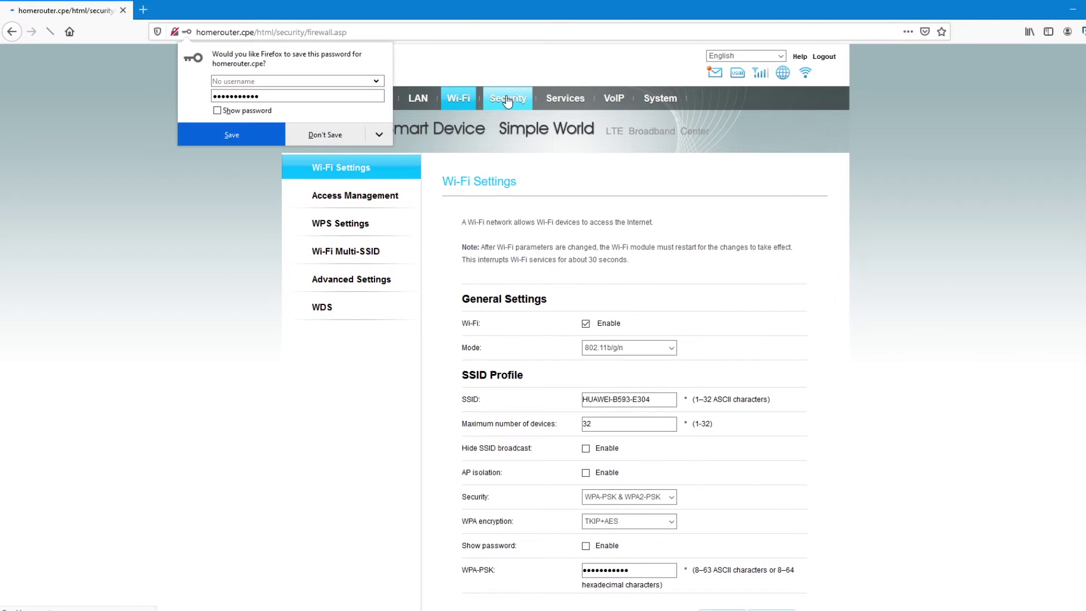
pyautogui.click(322, 133)
pyautogui.scroll(-3, 696, 330)
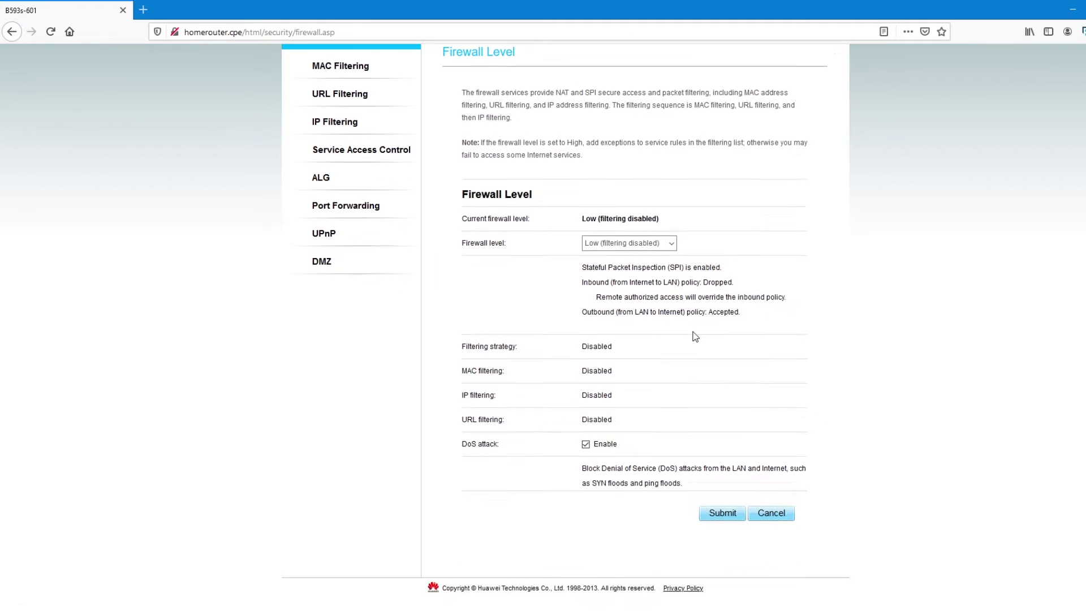
pyautogui.scroll(3, 695, 336)
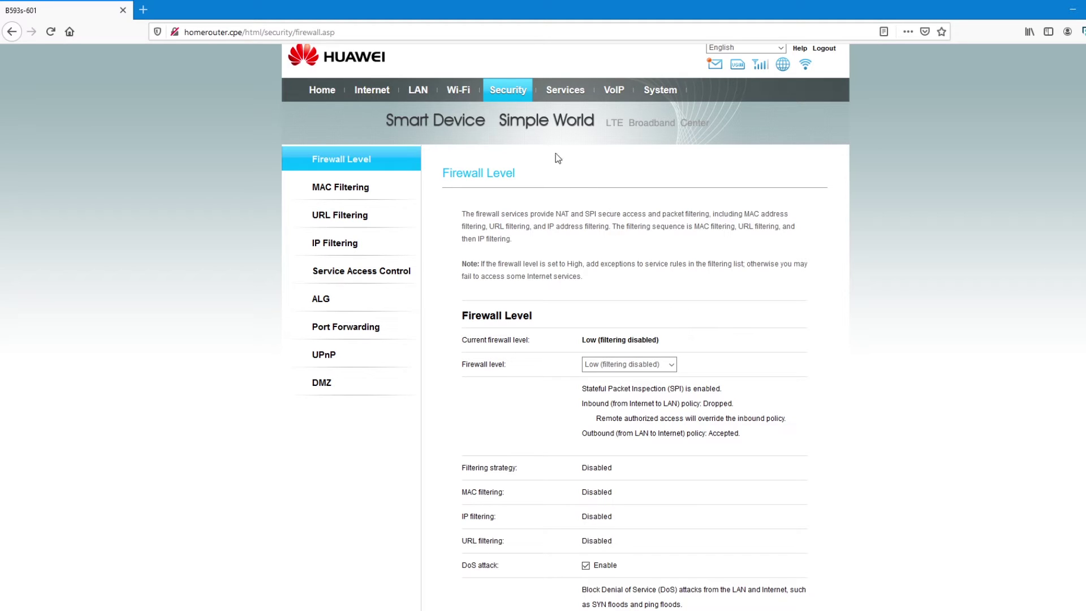
# View the Services DDNS page, then the System Maintenance page.
pyautogui.click(566, 96)
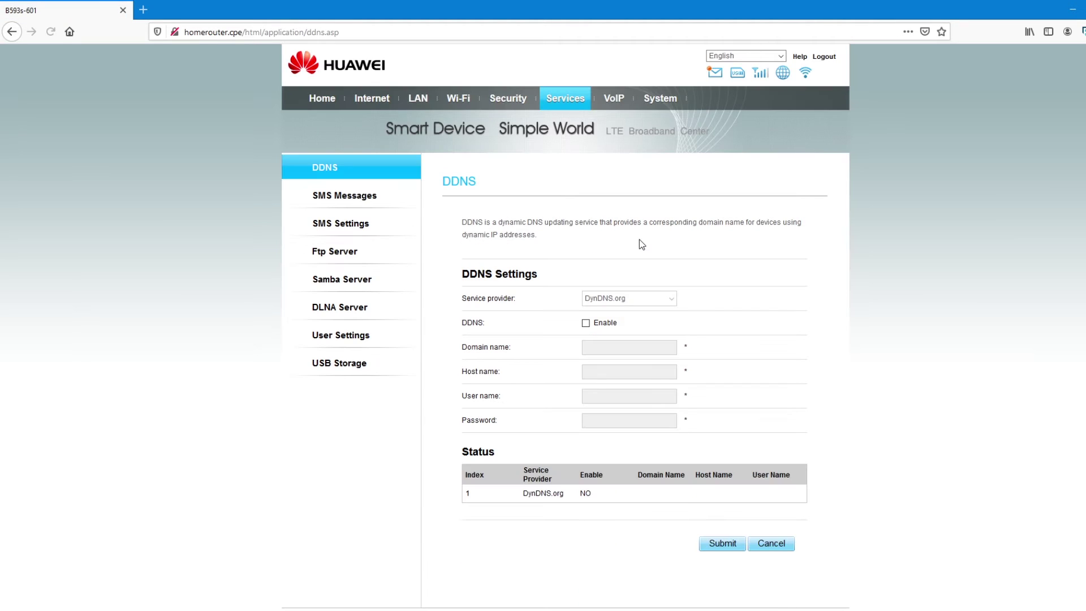
pyautogui.click(668, 101)
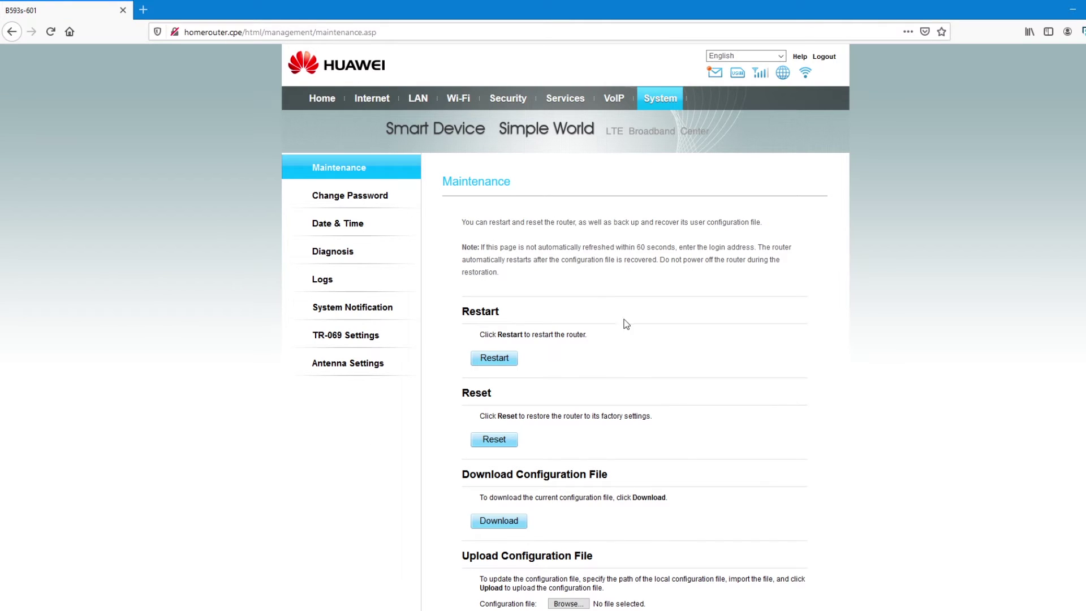
pyautogui.scroll(-2, 610, 351)
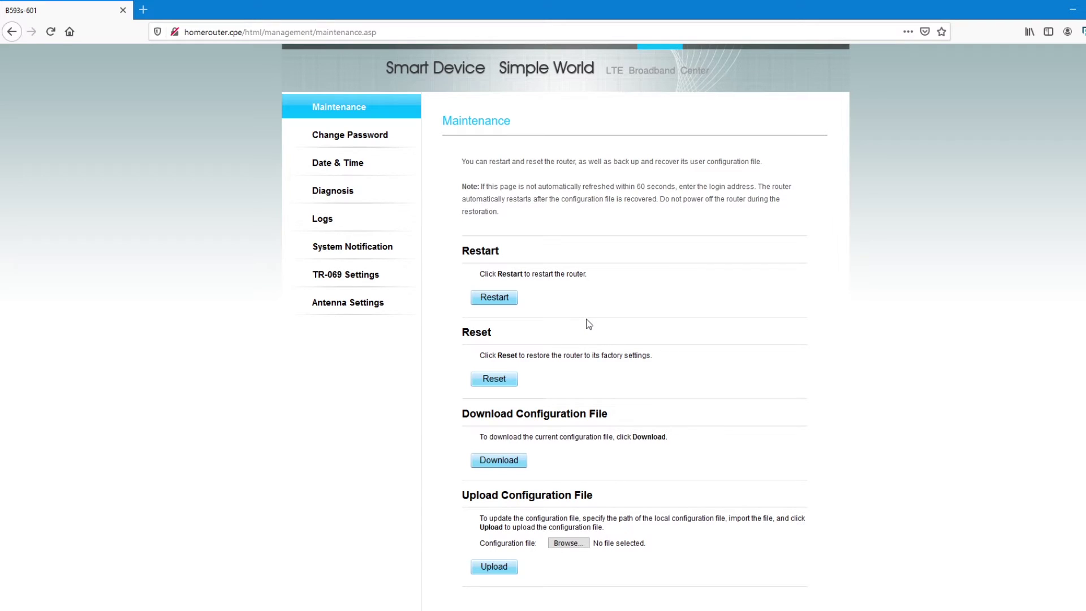
pyautogui.scroll(2, 588, 324)
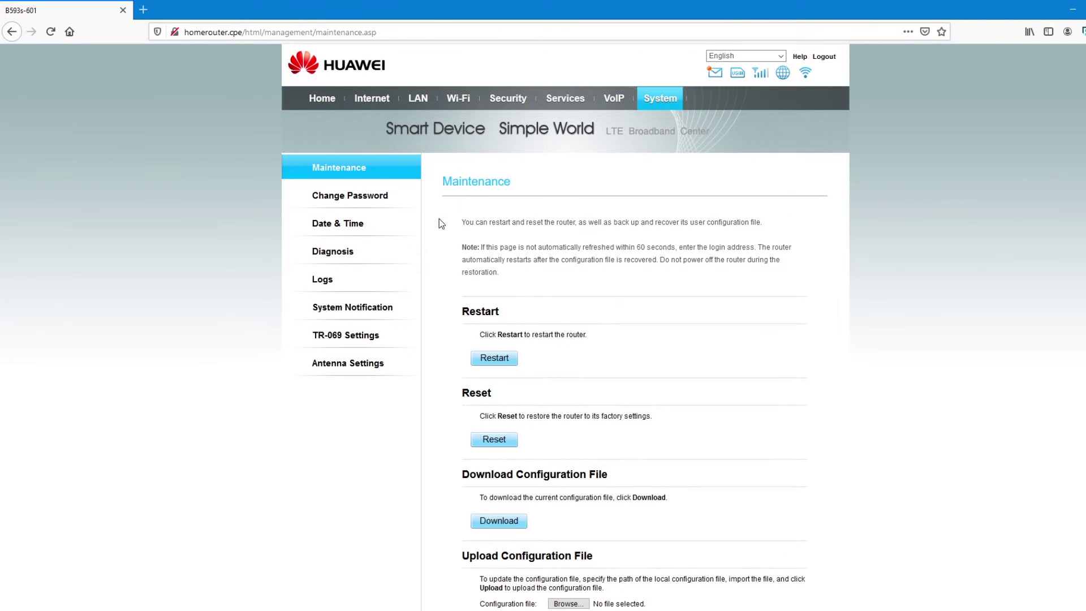
# Return to the Home status overview and scroll through it.
pyautogui.click(320, 103)
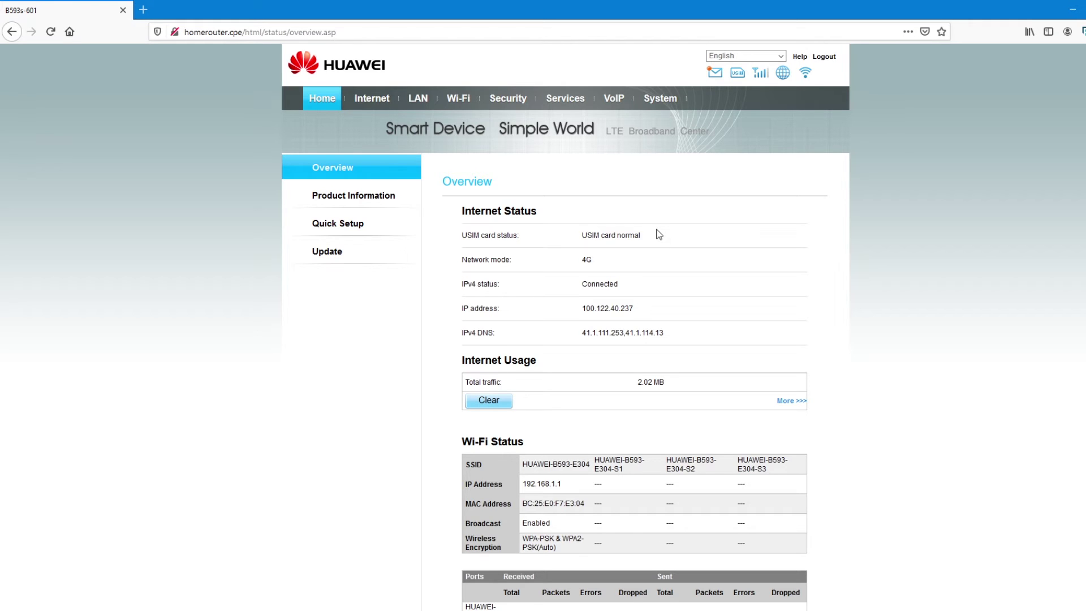
pyautogui.scroll(-6, 668, 311)
pyautogui.scroll(3, 656, 396)
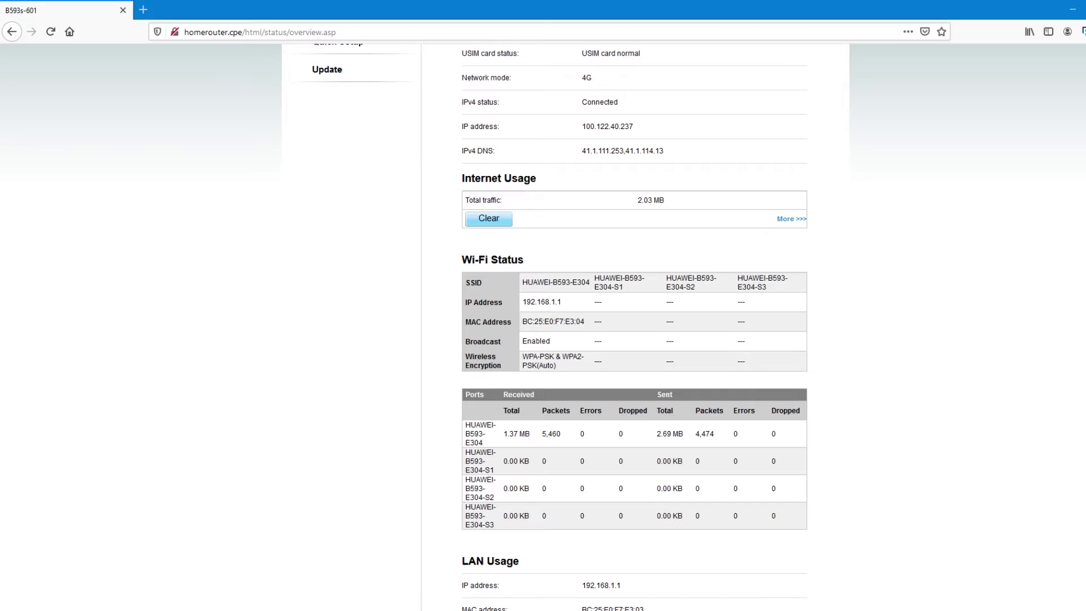
# Check the Windows Wi-Fi list, then view the router's Product Information page.
pyautogui.click(989, 585)
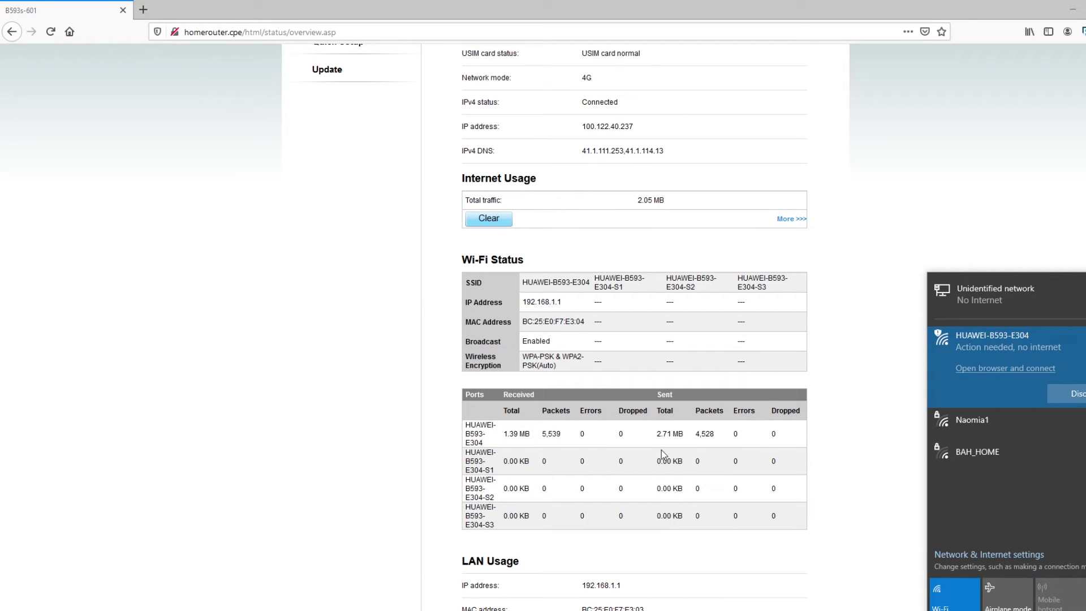
pyautogui.click(392, 394)
pyautogui.scroll(4, 392, 394)
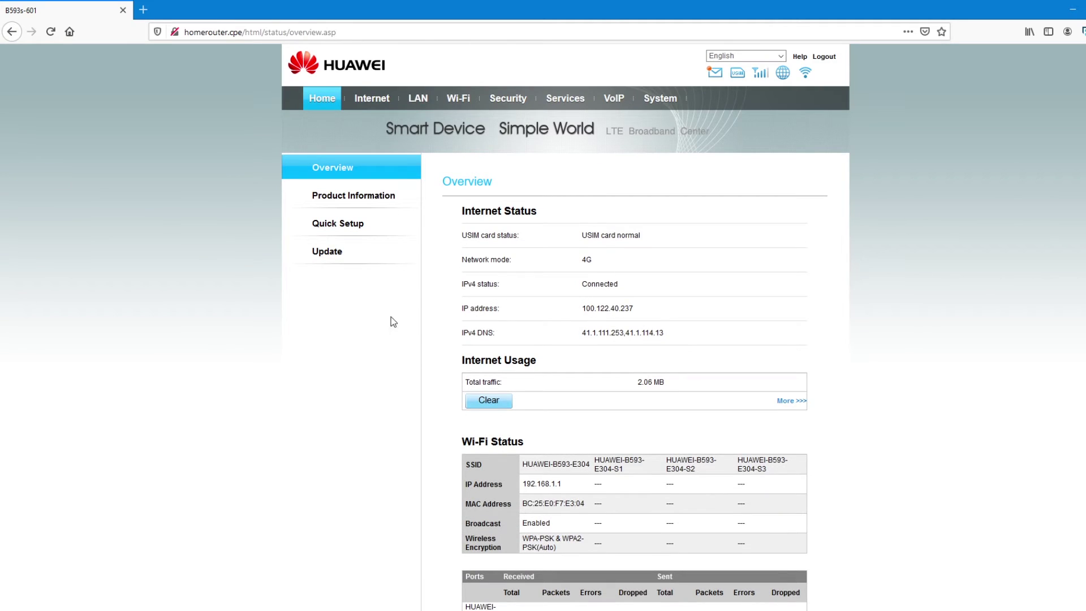
pyautogui.click(372, 208)
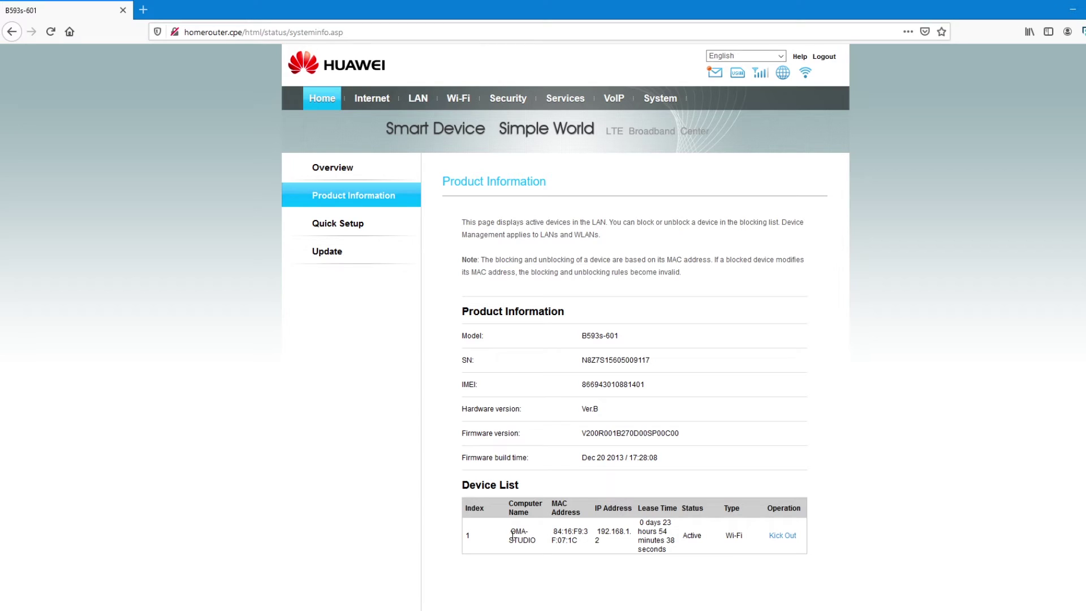
# Start Quick Setup, skip the PIN step and keep network mode on Auto.
pyautogui.click(359, 229)
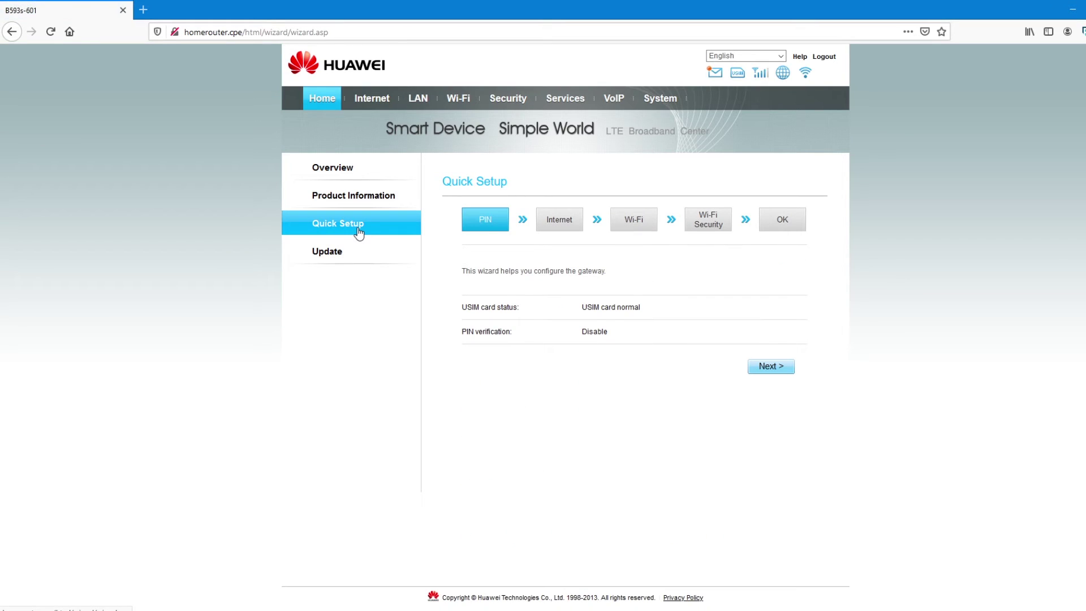
pyautogui.click(781, 371)
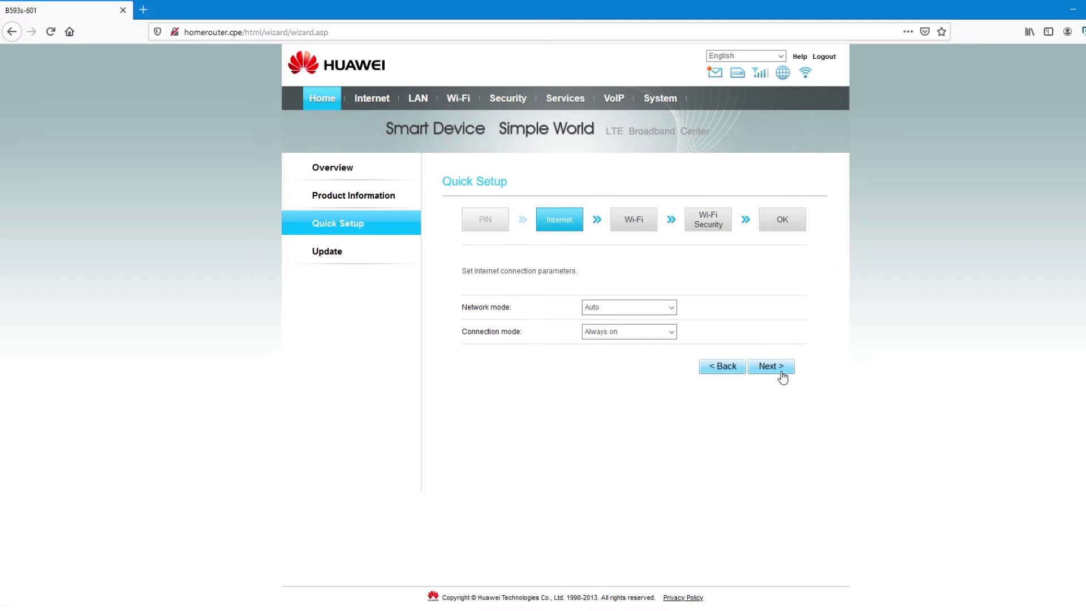
pyautogui.click(672, 309)
pyautogui.click(688, 310)
pyautogui.click(774, 369)
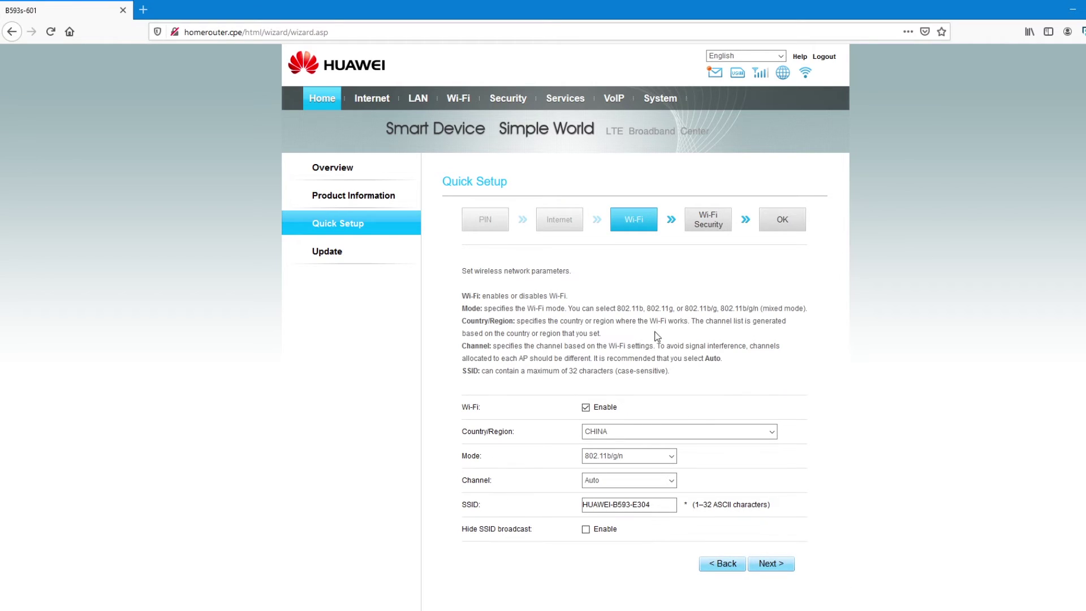
# Set the Wi-Fi country/region to SOUTH AFRICA.
pyautogui.scroll(-2, 658, 330)
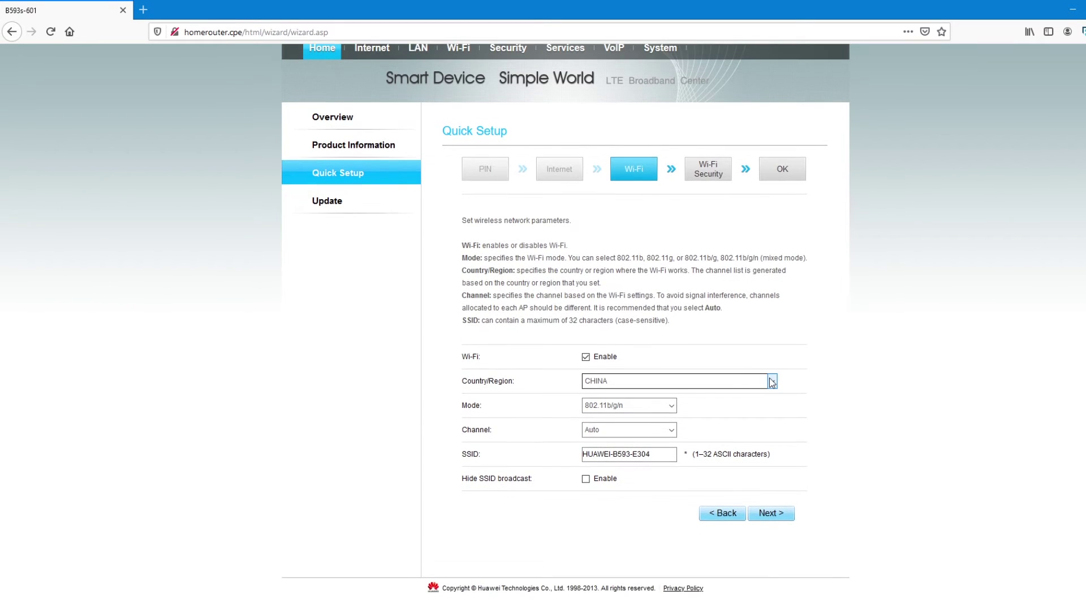
pyautogui.click(771, 380)
pyautogui.moveTo(778, 157); pyautogui.dragTo(789, 313)
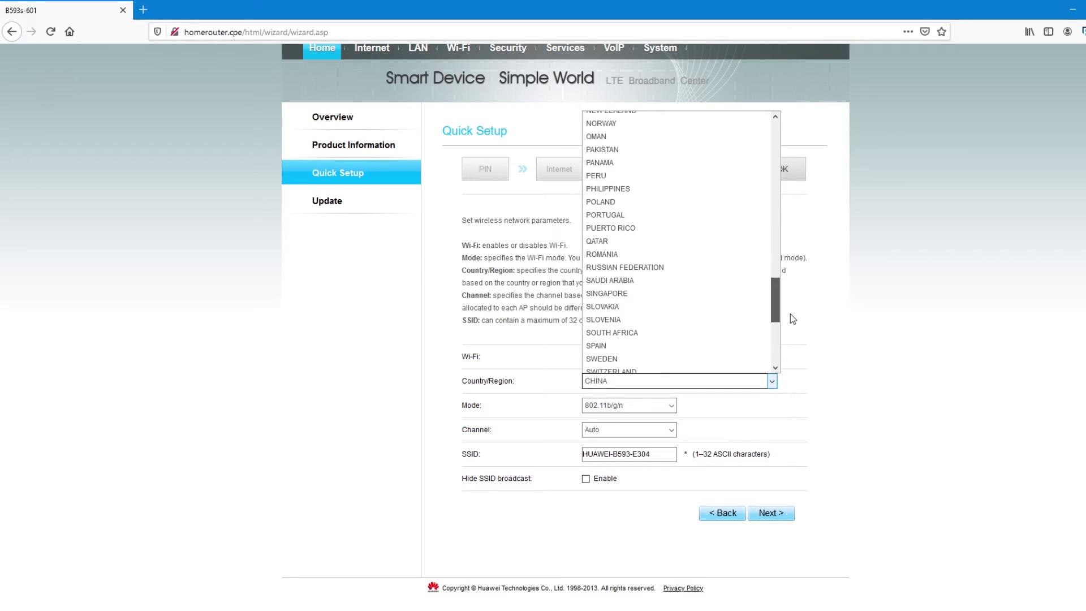
pyautogui.click(686, 333)
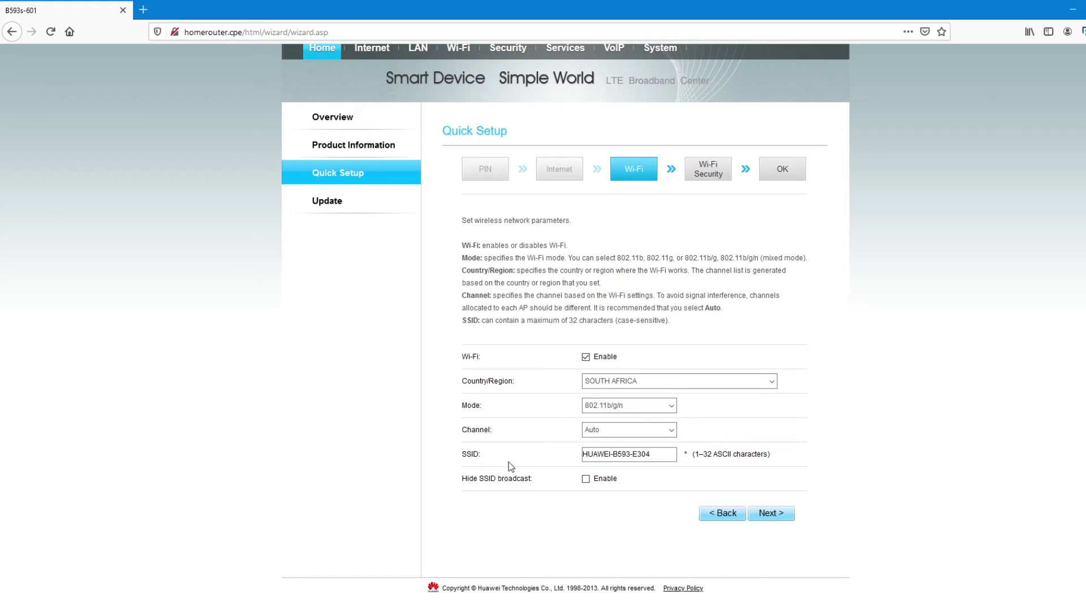
# Change the SSID from HUAWEI-B593-E304 to 'Tech Fix' and advance to the security step.
pyautogui.tripleClick(591, 453)
pyautogui.click(607, 477)
pyautogui.click(588, 458)
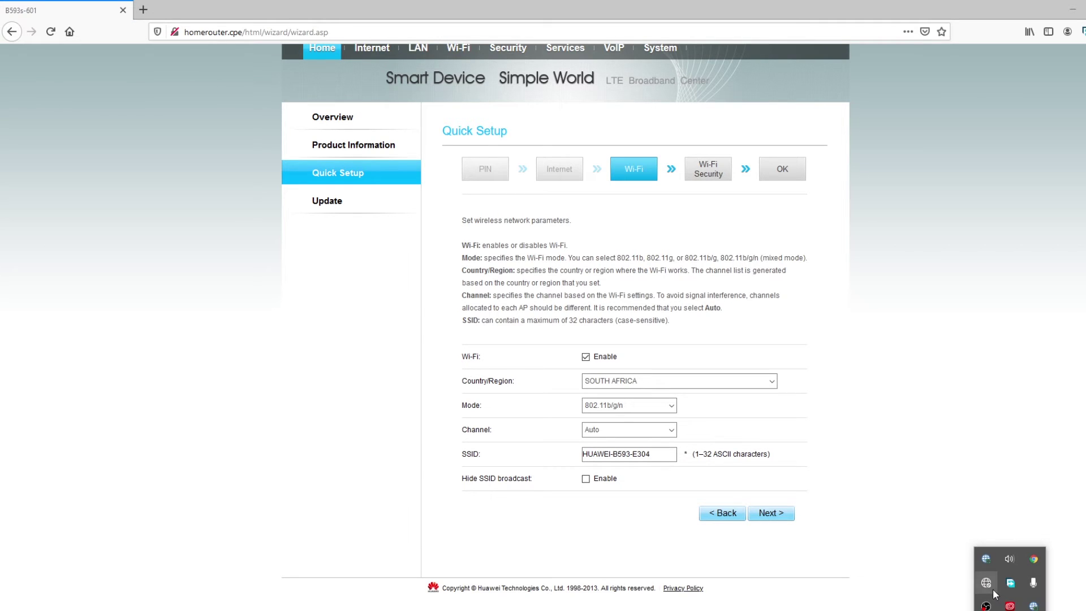
pyautogui.click(993, 589)
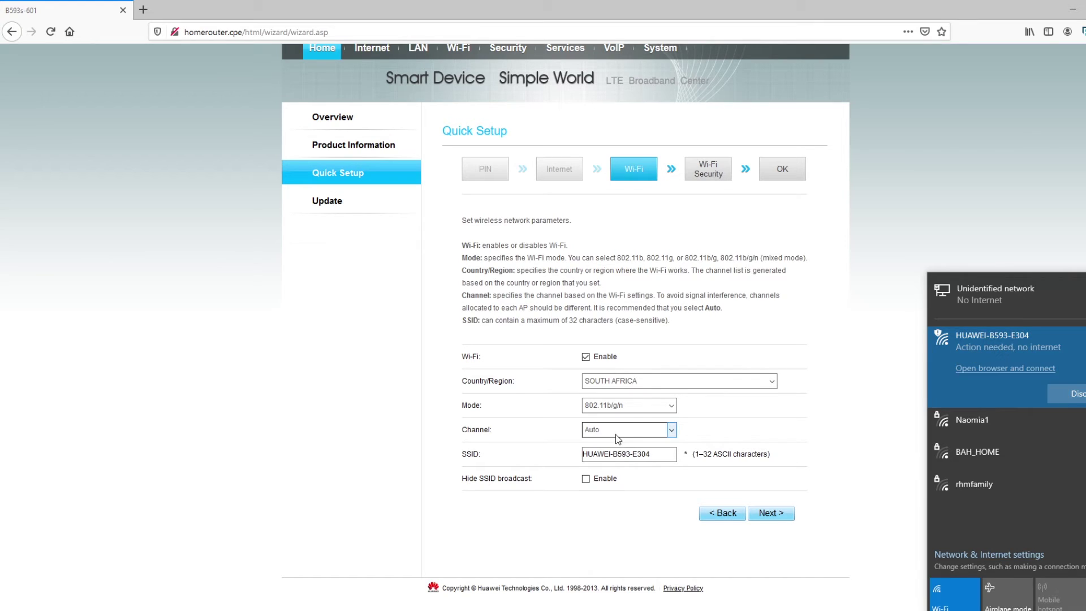
pyautogui.click(643, 457)
pyautogui.moveTo(673, 454); pyautogui.dragTo(576, 456)
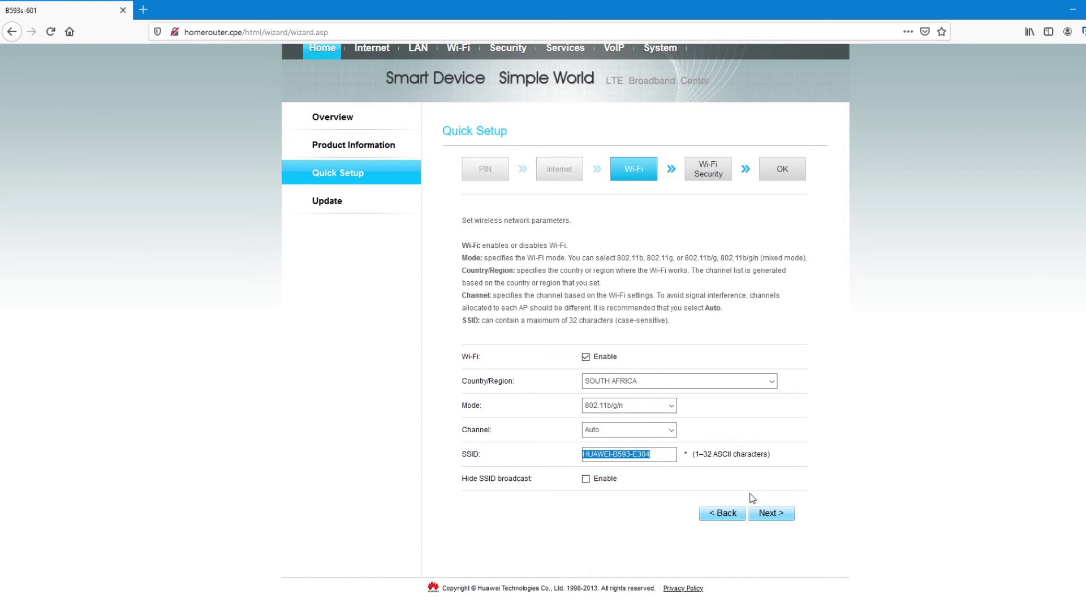
pyautogui.write('T')
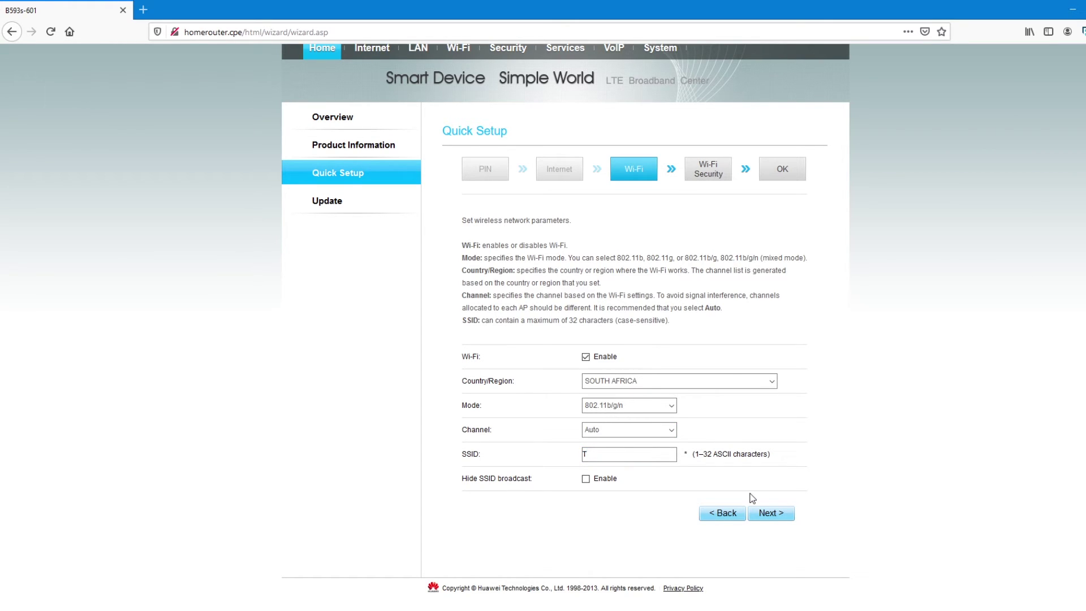
pyautogui.write('ech Fix')
pyautogui.click(764, 514)
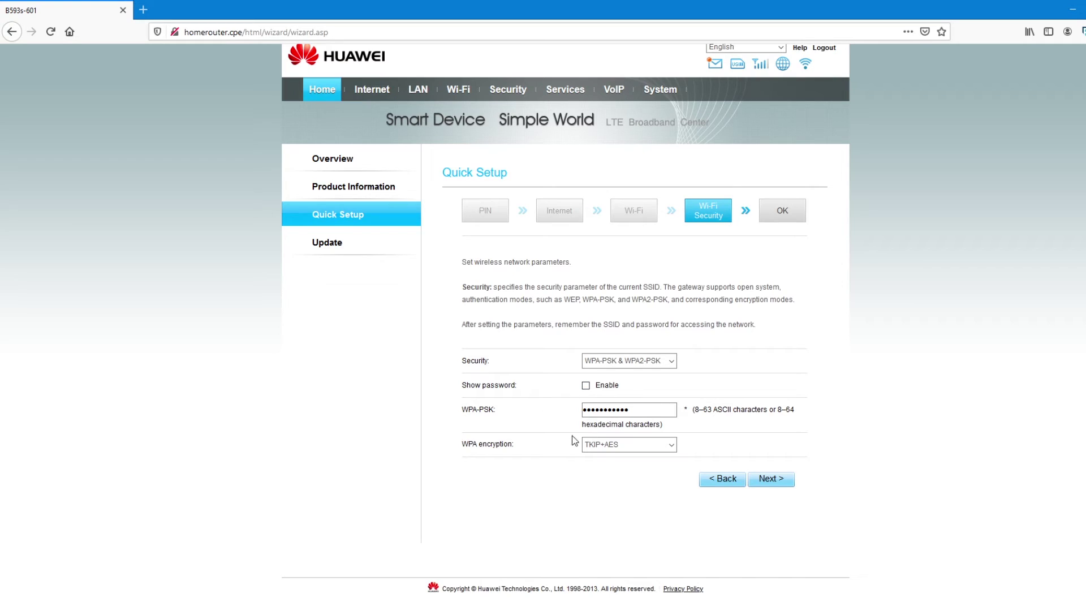
# Replace the WPA-PSK key with a new password, verifying it via Show password, and continue.
pyautogui.click(598, 410)
pyautogui.click(585, 386)
pyautogui.click(585, 385)
pyautogui.doubleClick(608, 409)
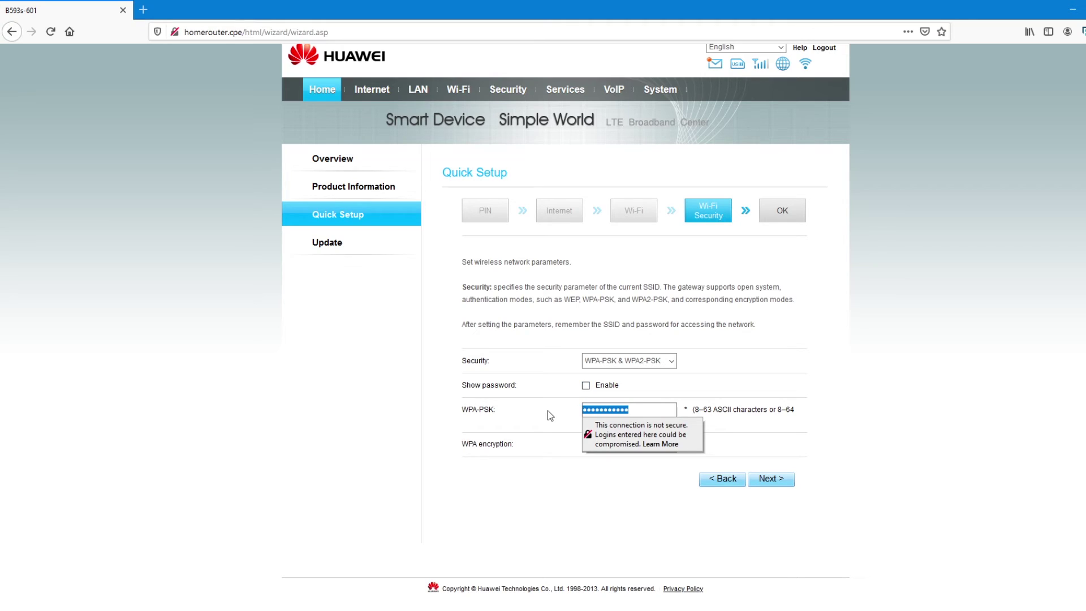
pyautogui.write('••••••')
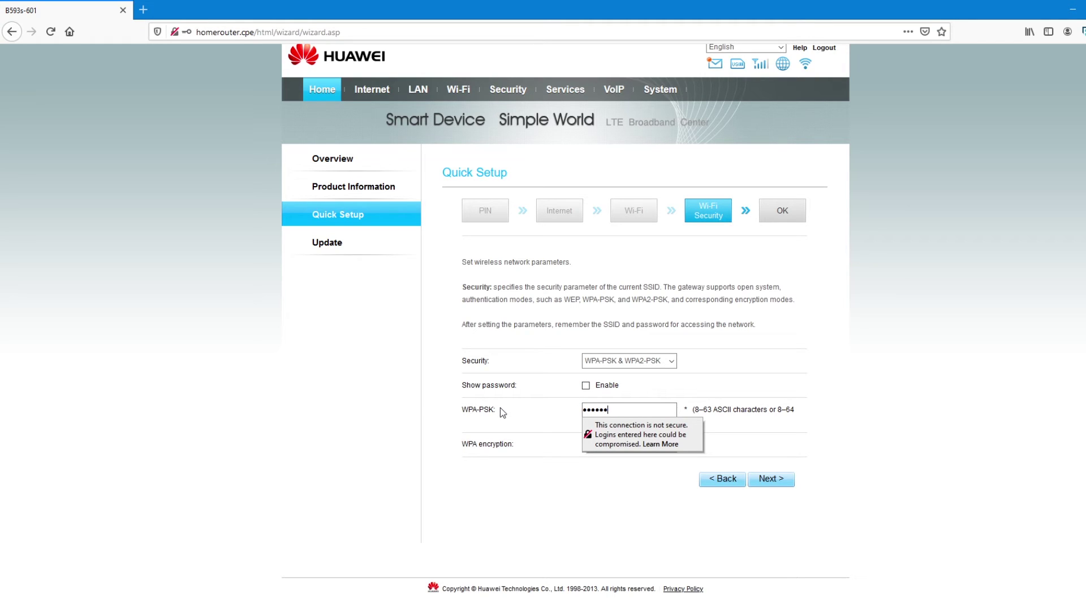
pyautogui.write('•••')
pyautogui.click(586, 387)
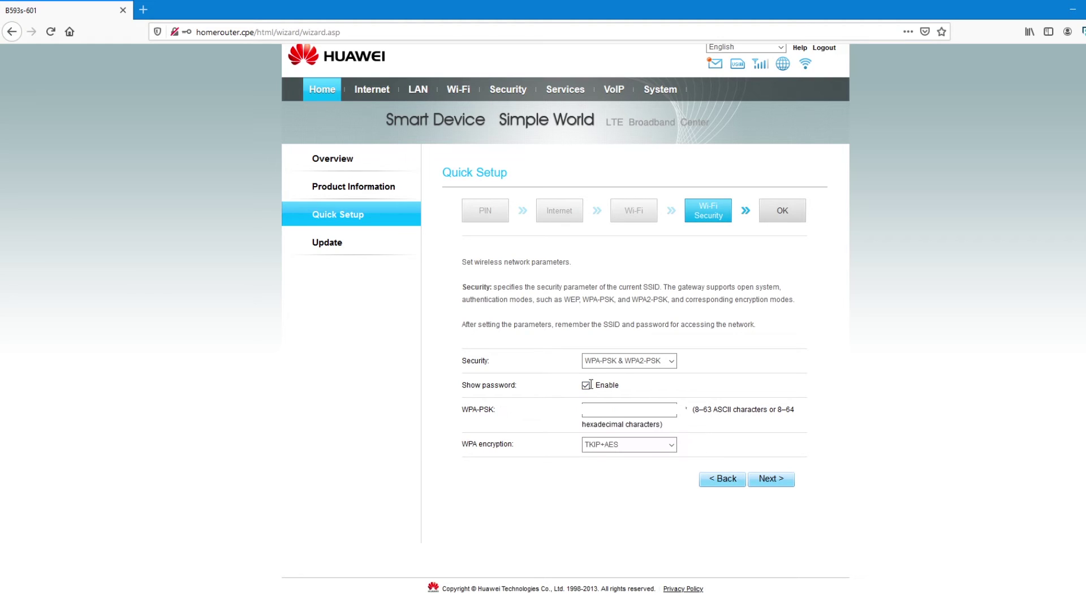
pyautogui.click(586, 386)
pyautogui.click(770, 484)
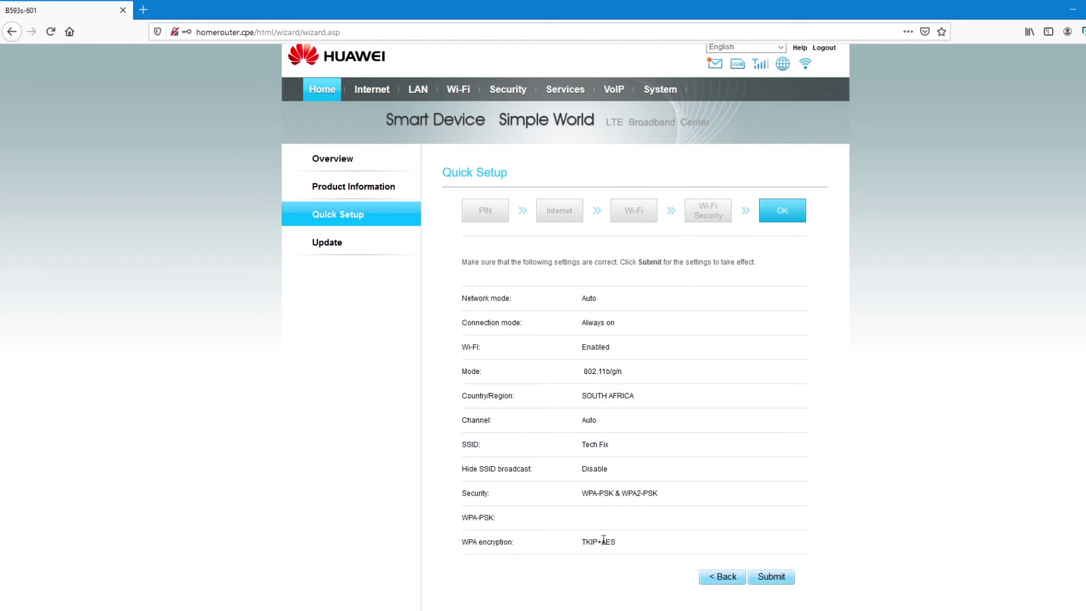
# Submit the Quick Setup summary for SSID Tech Fix, restarting the router's Wi-Fi.
pyautogui.click(769, 577)
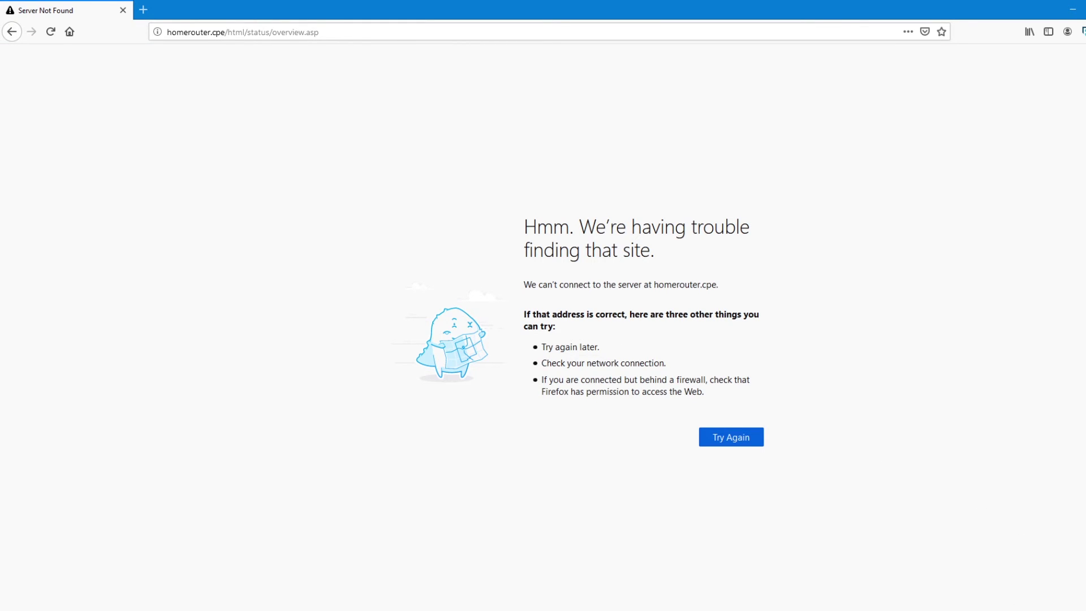
# Join the Tech Fix network with its new security key and allow the PC to be discoverable.
pyautogui.click(1009, 610)
pyautogui.click(990, 585)
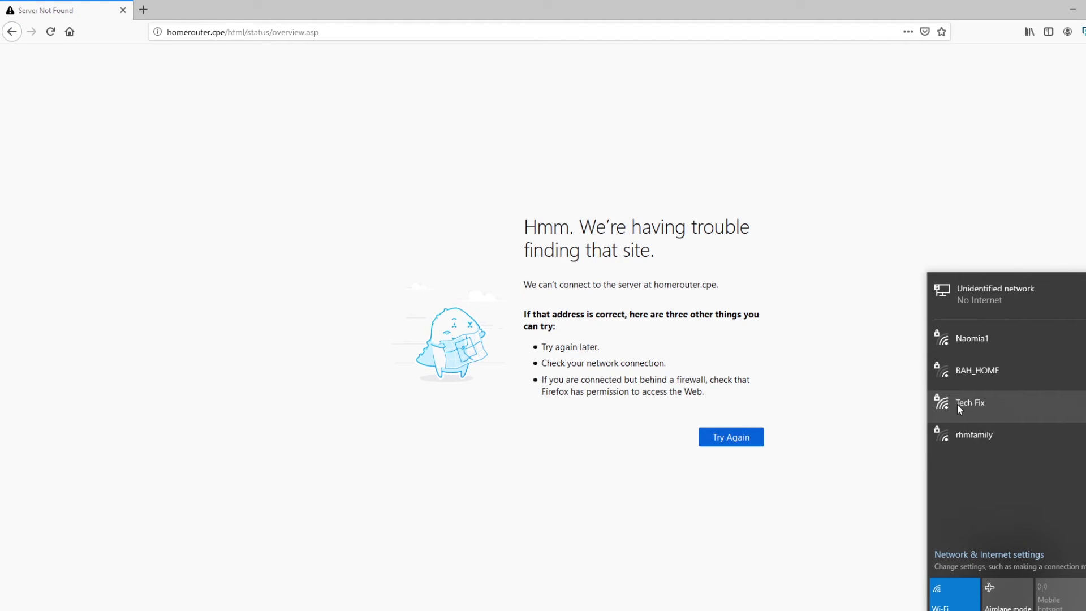
pyautogui.click(976, 405)
pyautogui.click(1076, 459)
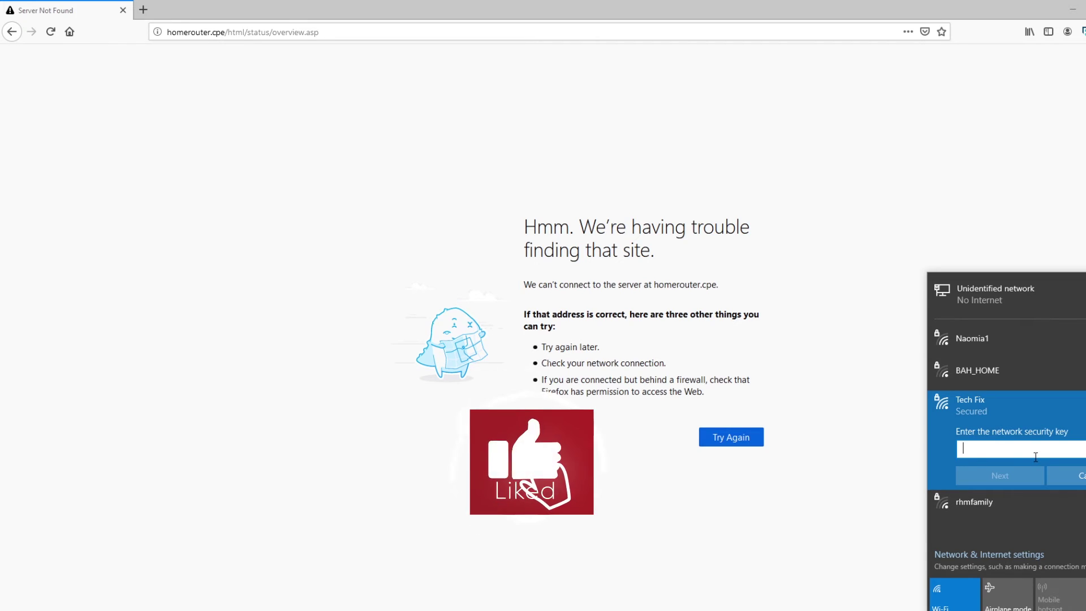
pyautogui.write('12')
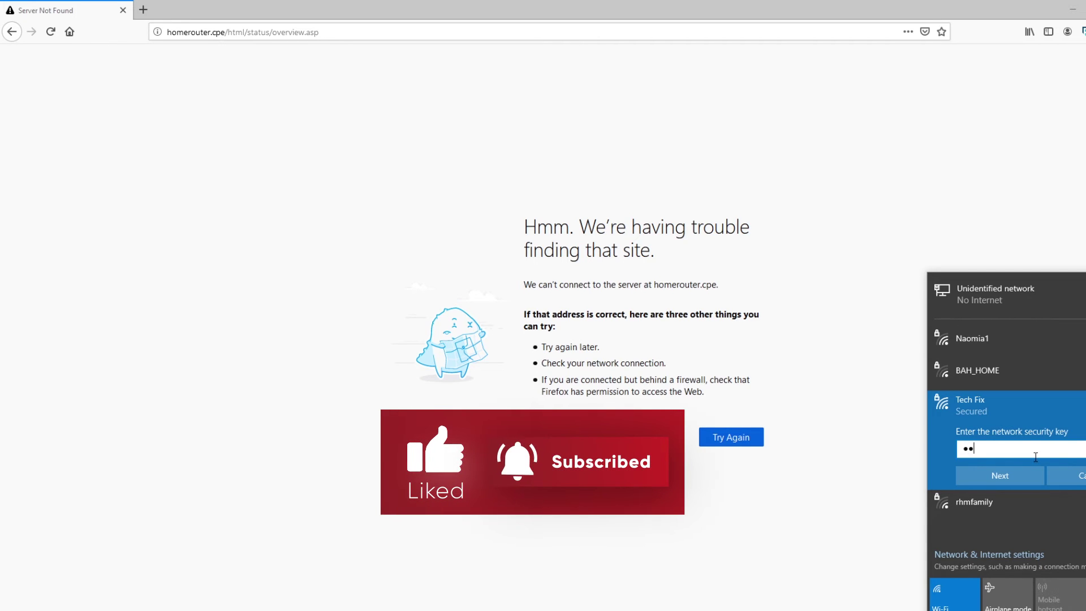
pyautogui.write('3456')
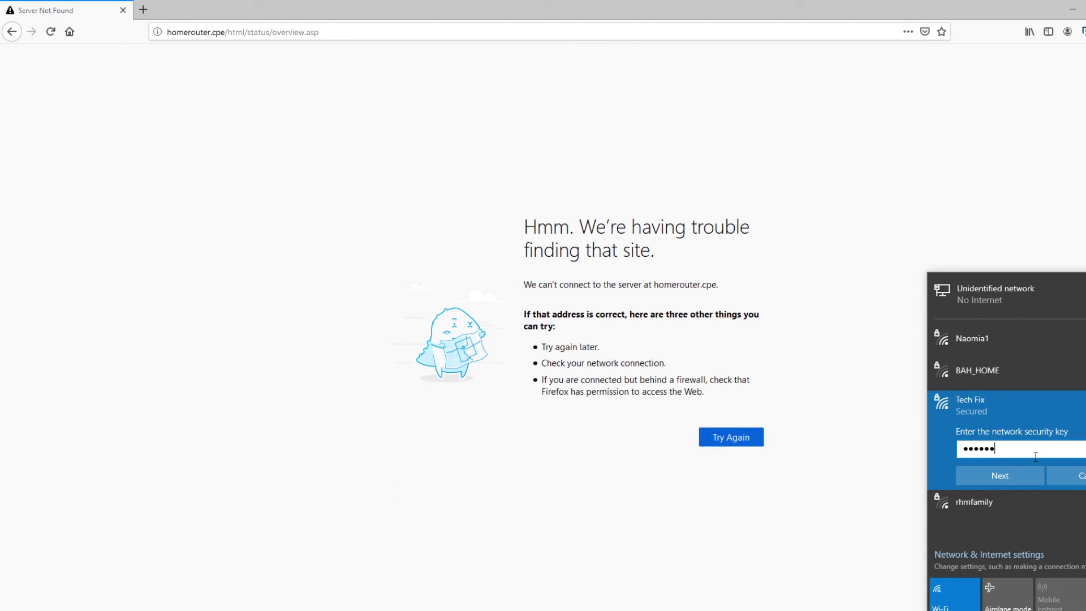
pyautogui.write('78')
pyautogui.click(1024, 477)
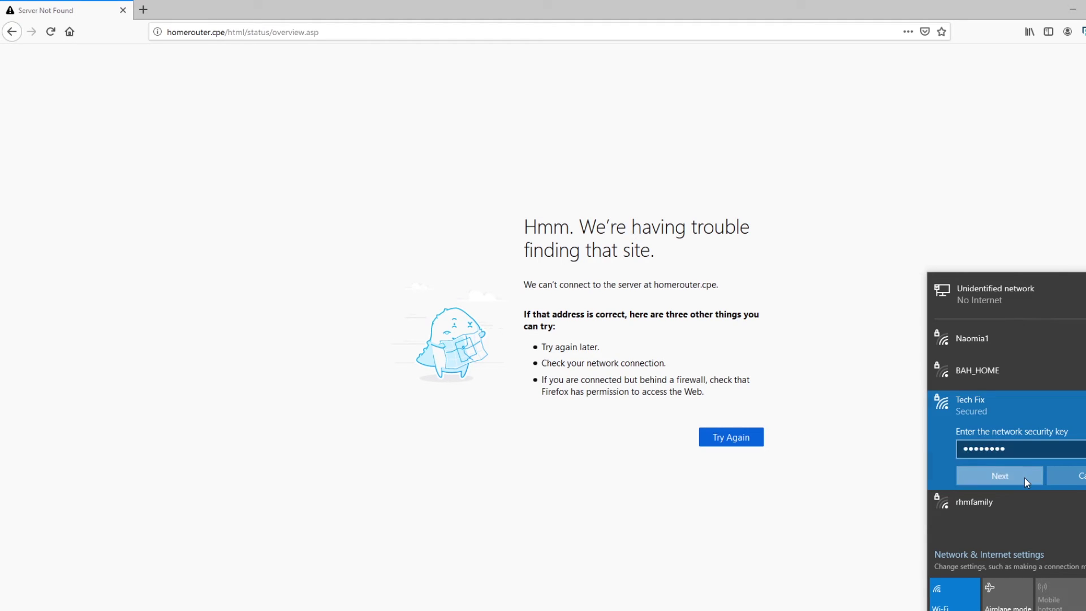
pyautogui.click(1024, 513)
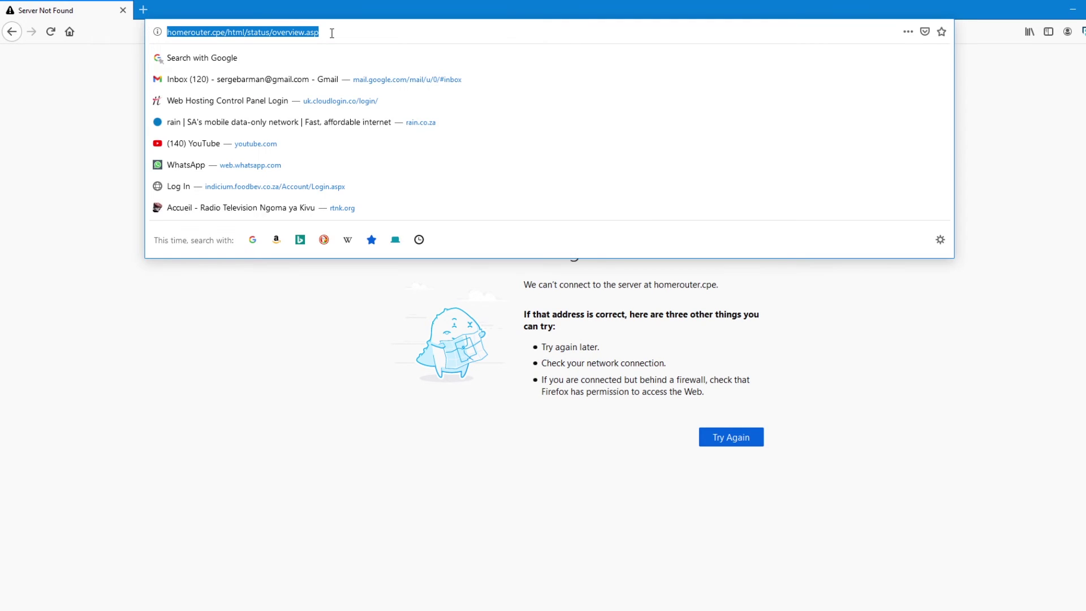
# Reload the router admin Overview page and scroll through it.
pyautogui.press('Return')
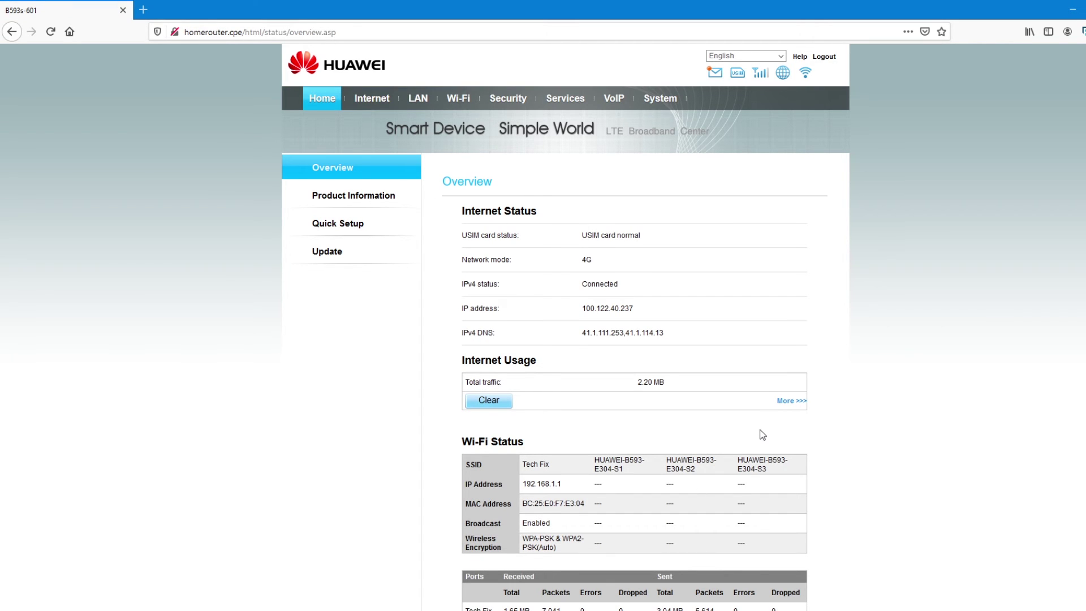
pyautogui.scroll(-10, 763, 434)
pyautogui.scroll(10, 763, 434)
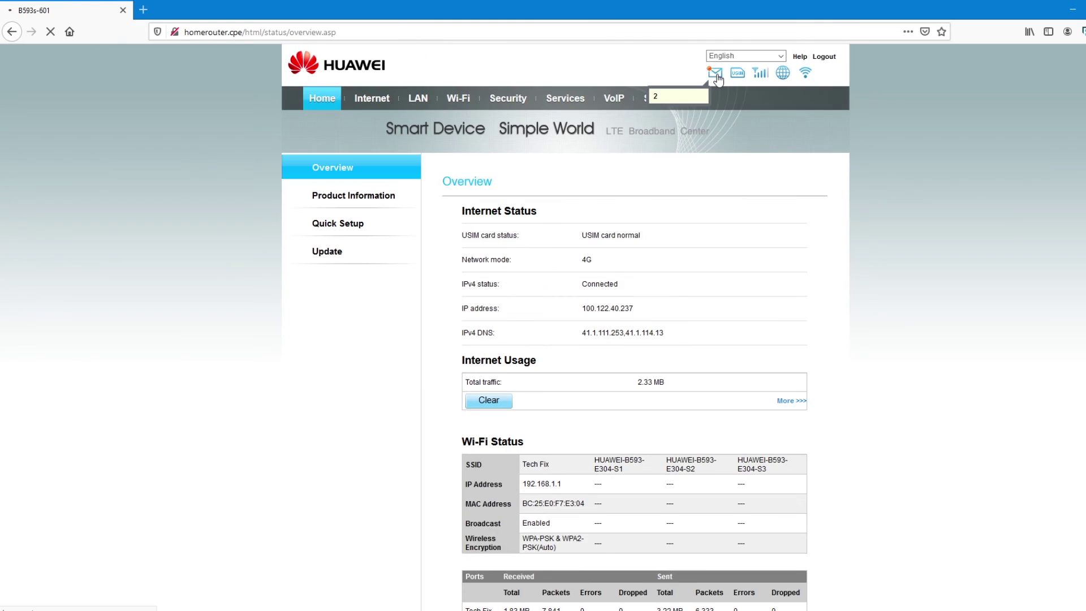
# Browse the messages in the SMS inbox.
pyautogui.click(715, 74)
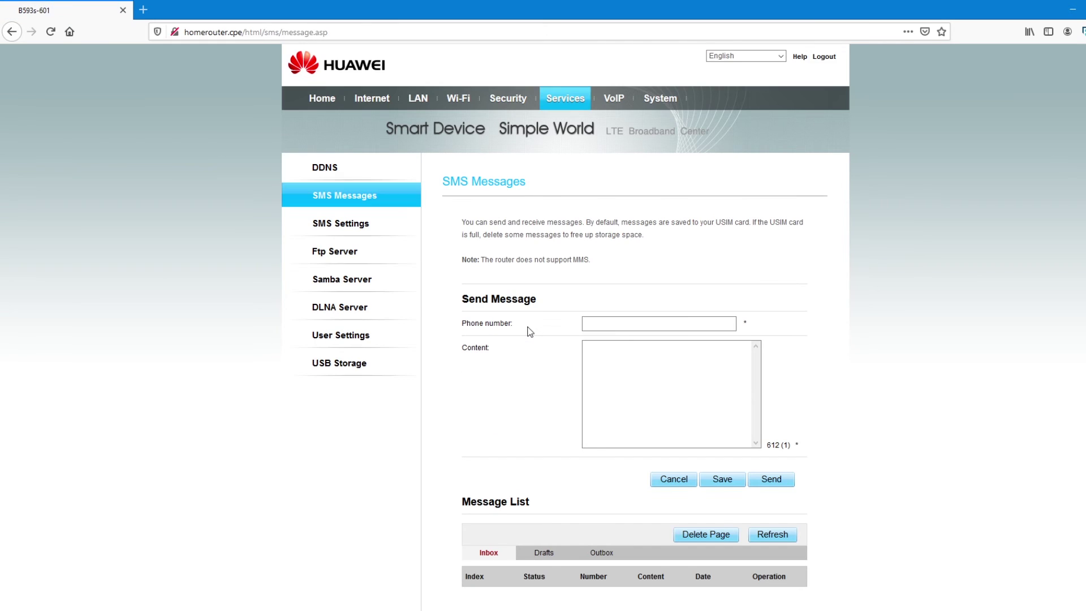
pyautogui.scroll(-3, 544, 364)
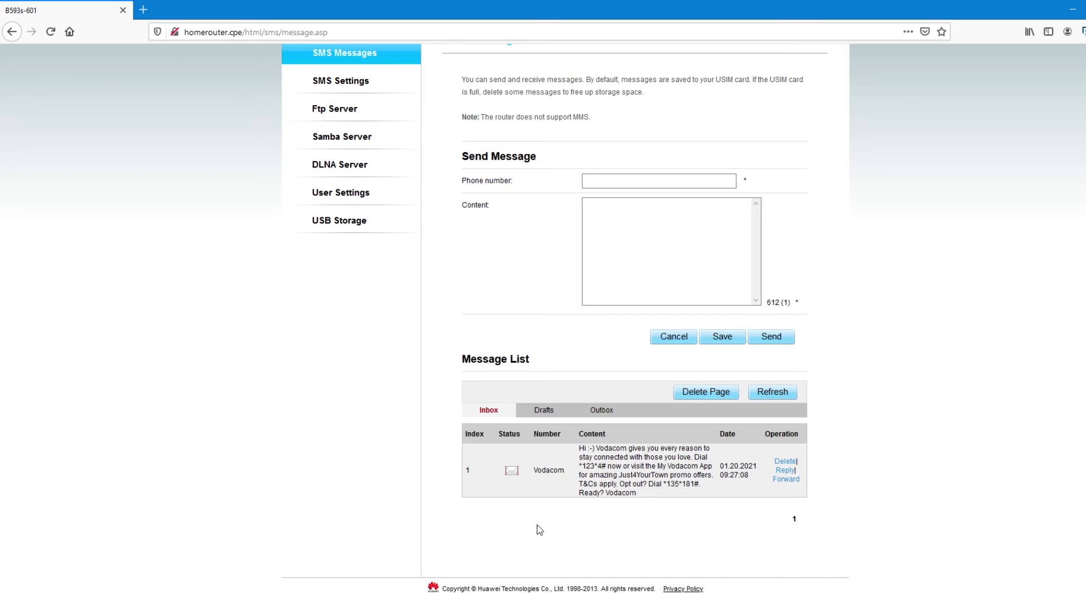
pyautogui.scroll(3, 582, 502)
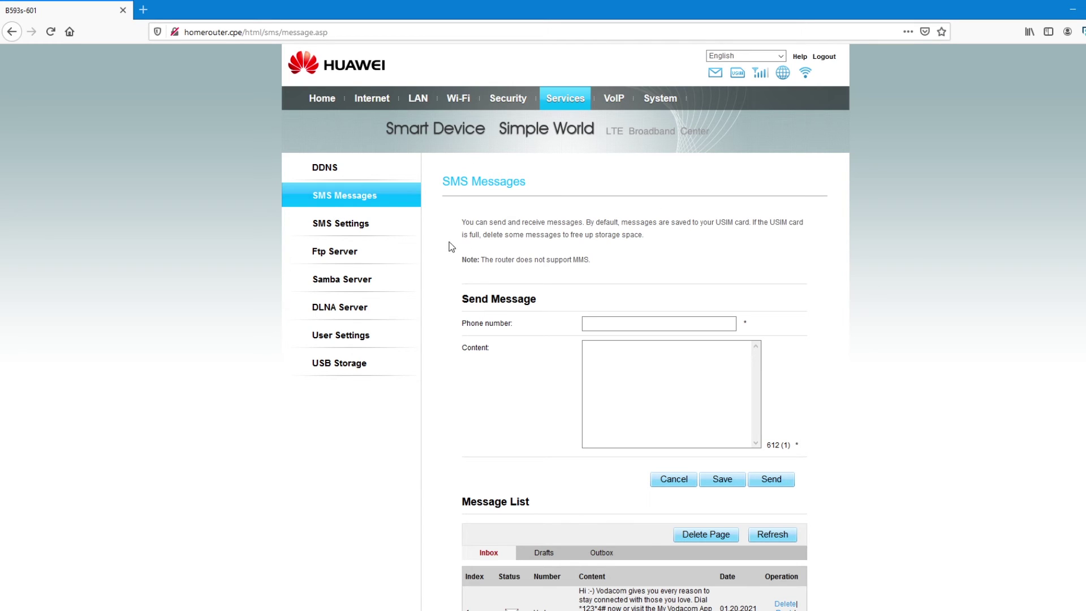
# Go to Network Connection, check the Profile list, then open APN Management.
pyautogui.click(322, 98)
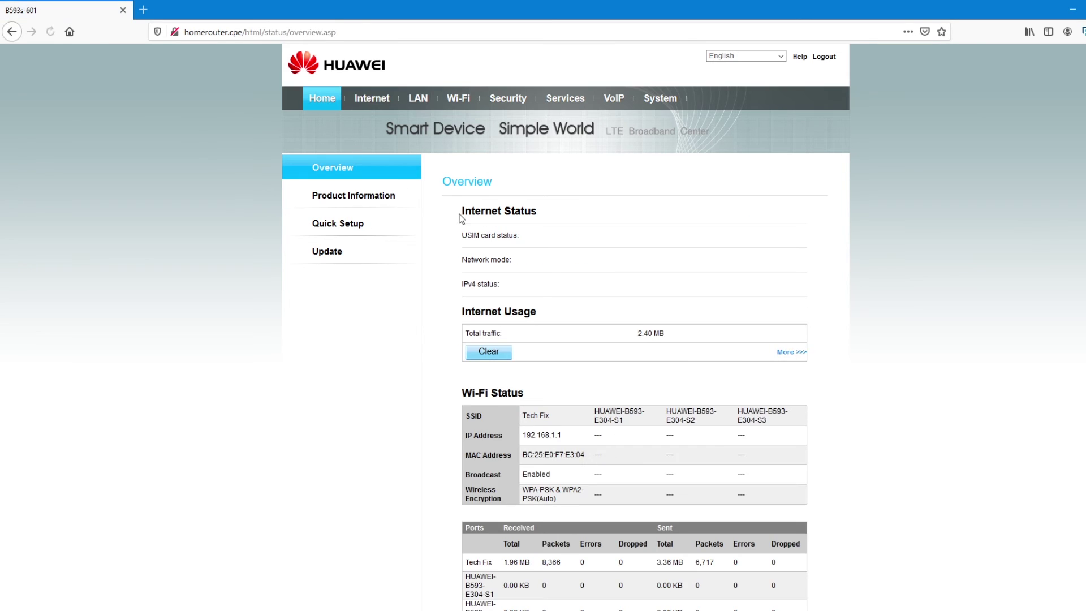
pyautogui.click(373, 107)
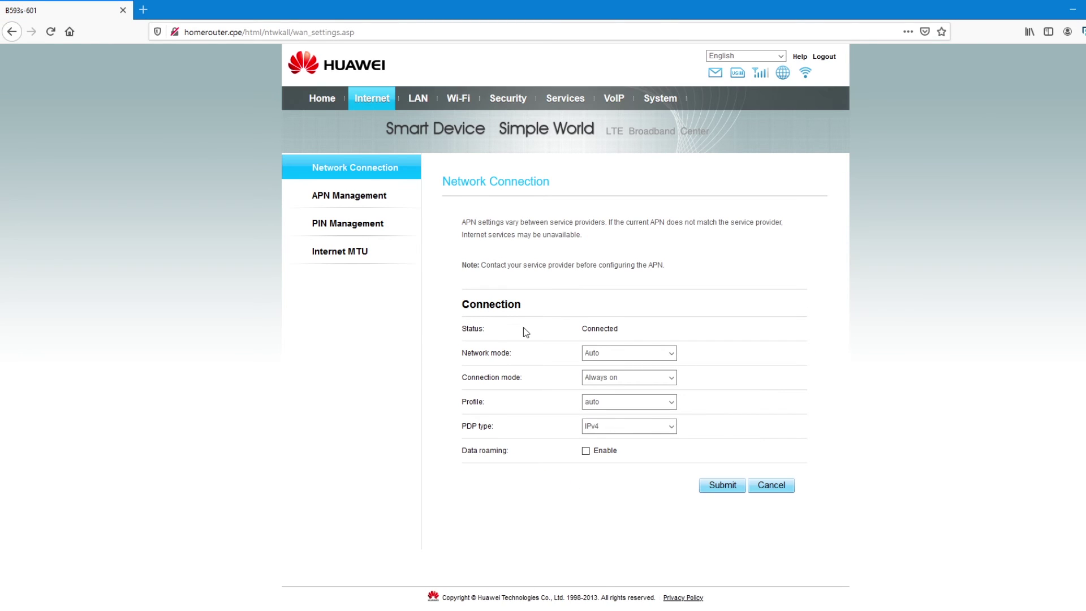
pyautogui.scroll(-1, 540, 342)
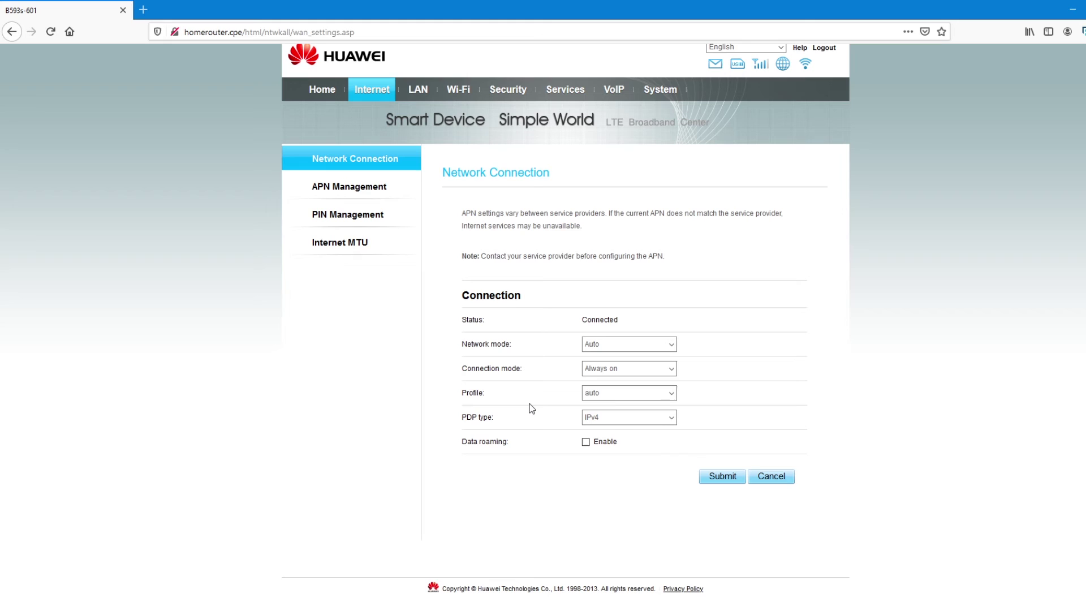
pyautogui.click(670, 393)
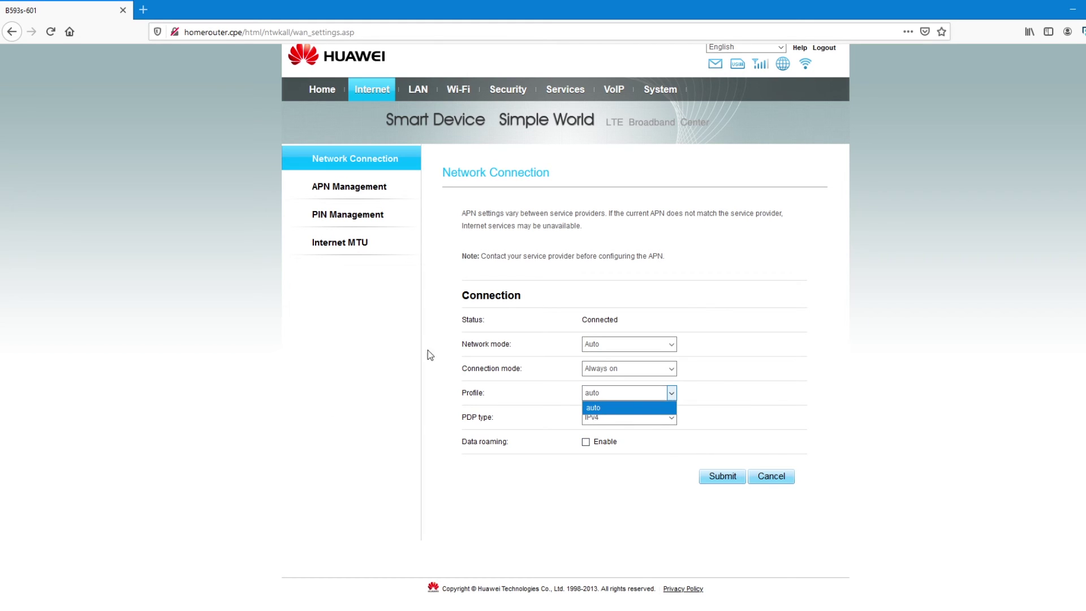
pyautogui.click(342, 189)
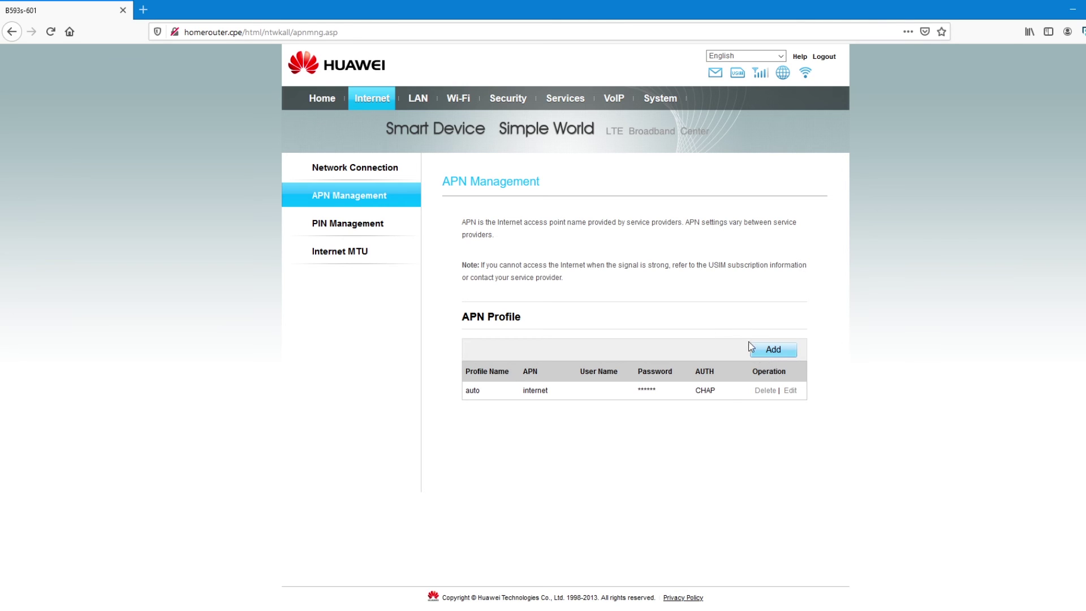
# Submit a new APN profile with name 'rain', APN 'wap' and authentication None.
pyautogui.click(773, 350)
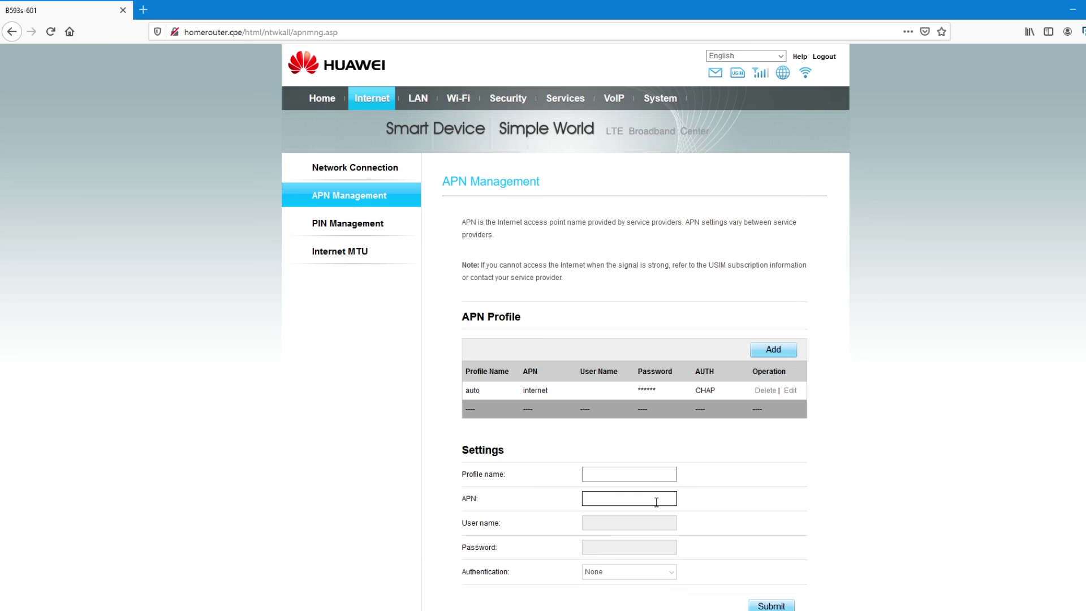
pyautogui.scroll(-1, 633, 486)
pyautogui.click(606, 414)
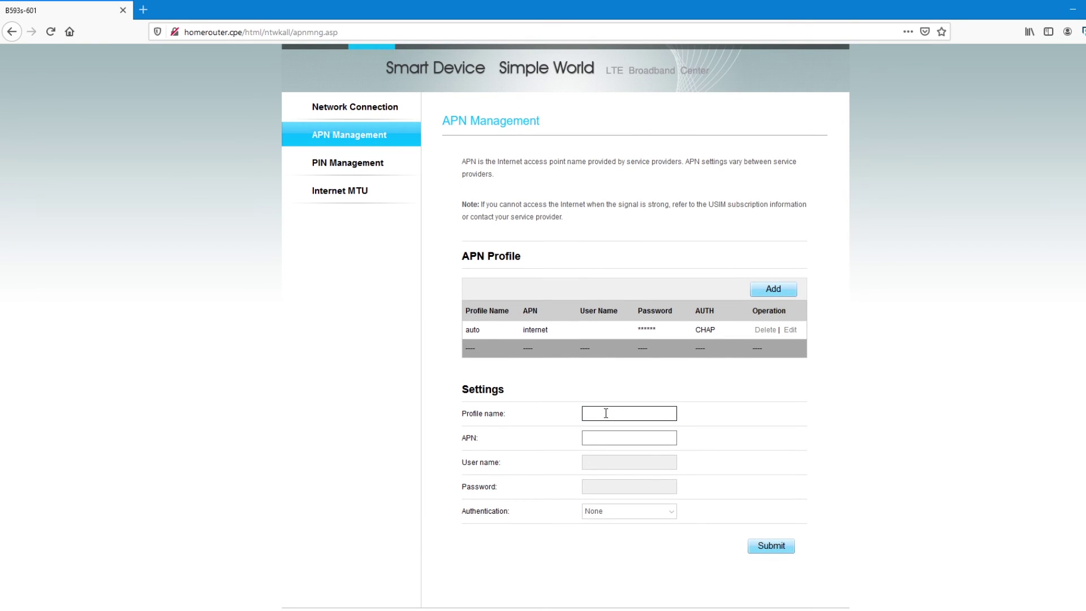
pyautogui.write('rain')
pyautogui.click(614, 436)
pyautogui.write('wap')
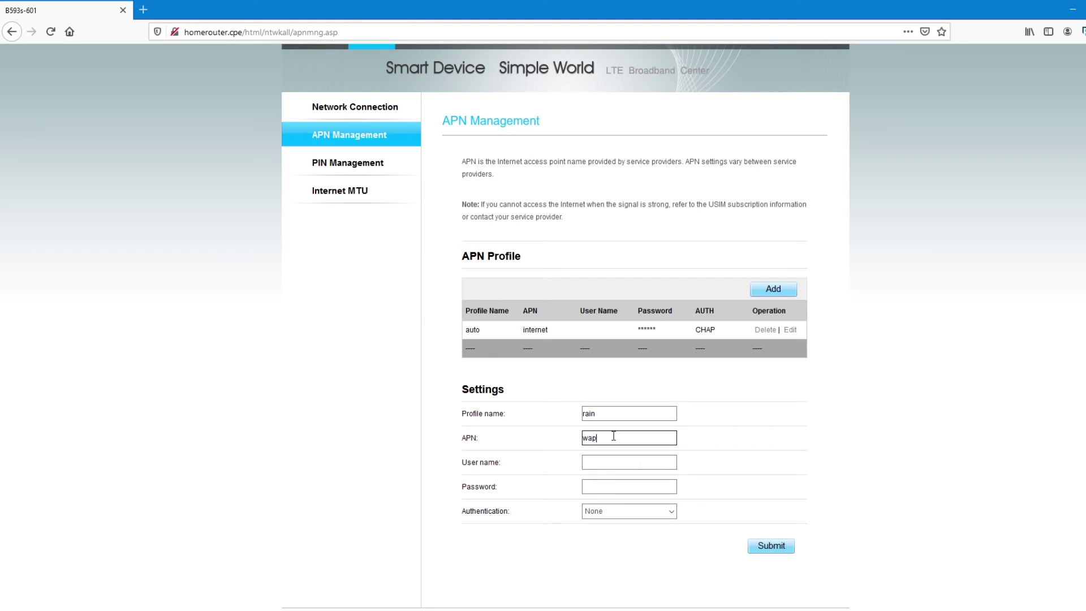
pyautogui.click(616, 509)
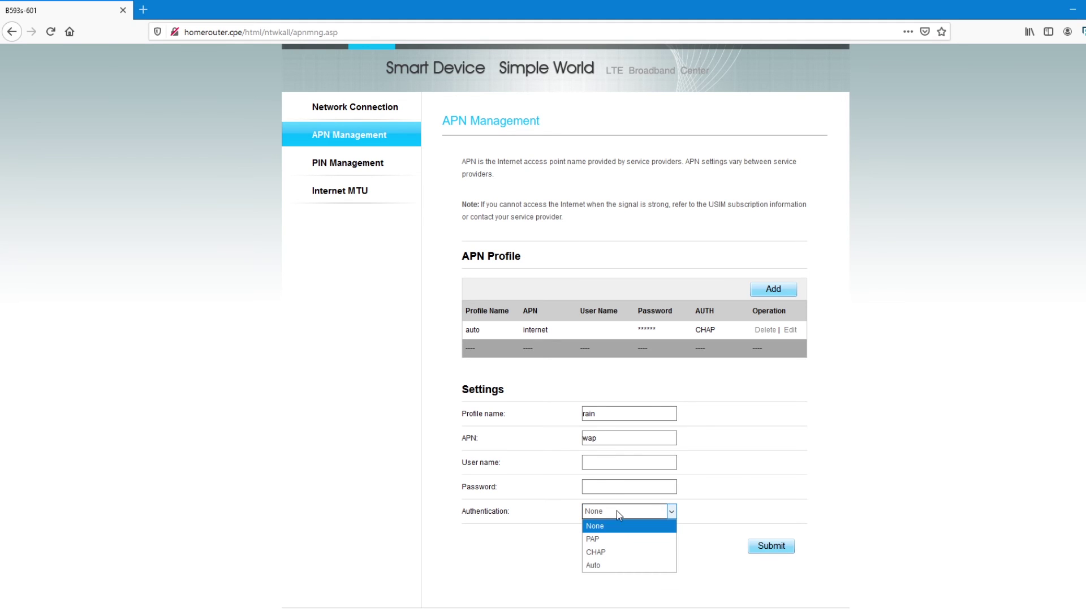
pyautogui.click(616, 510)
pyautogui.click(636, 511)
pyautogui.click(595, 526)
pyautogui.click(773, 543)
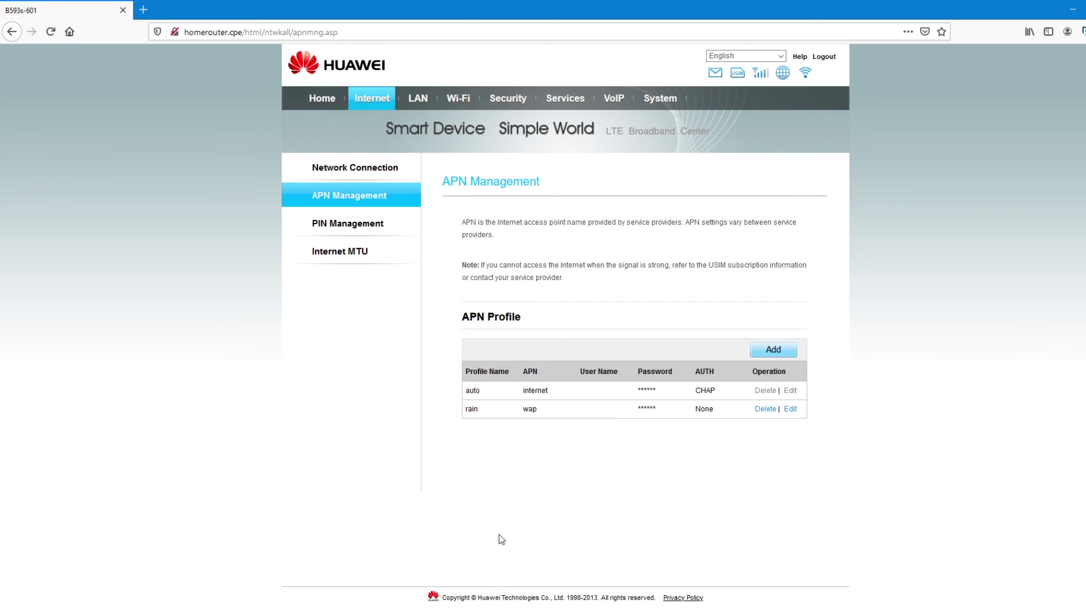
# Verify 'rain' appears in the Profile list, keep auto, then revisit APN Management and Network Connection.
pyautogui.click(368, 105)
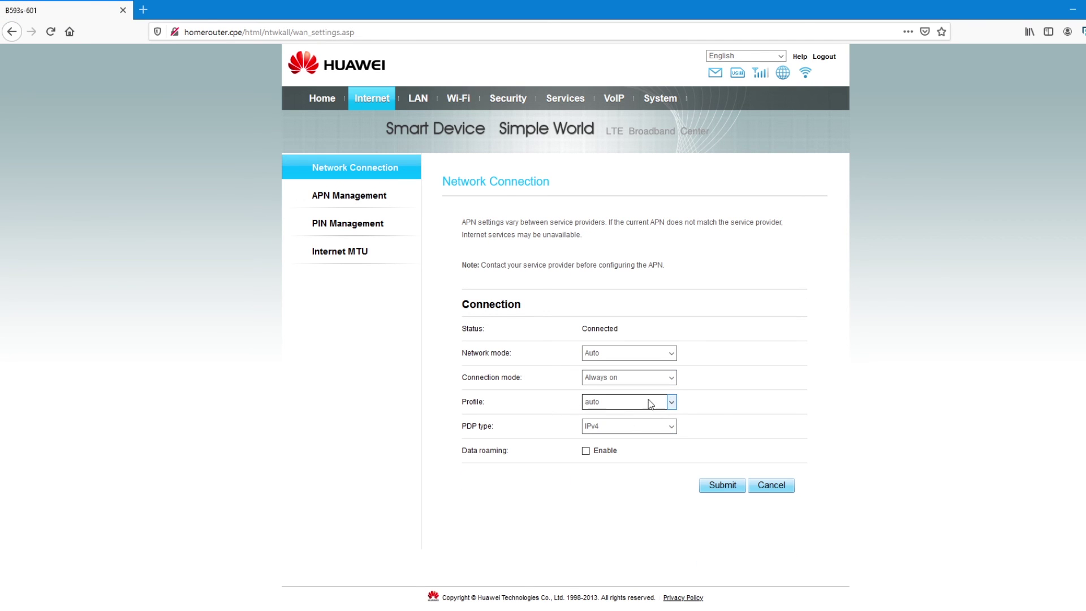
pyautogui.click(673, 402)
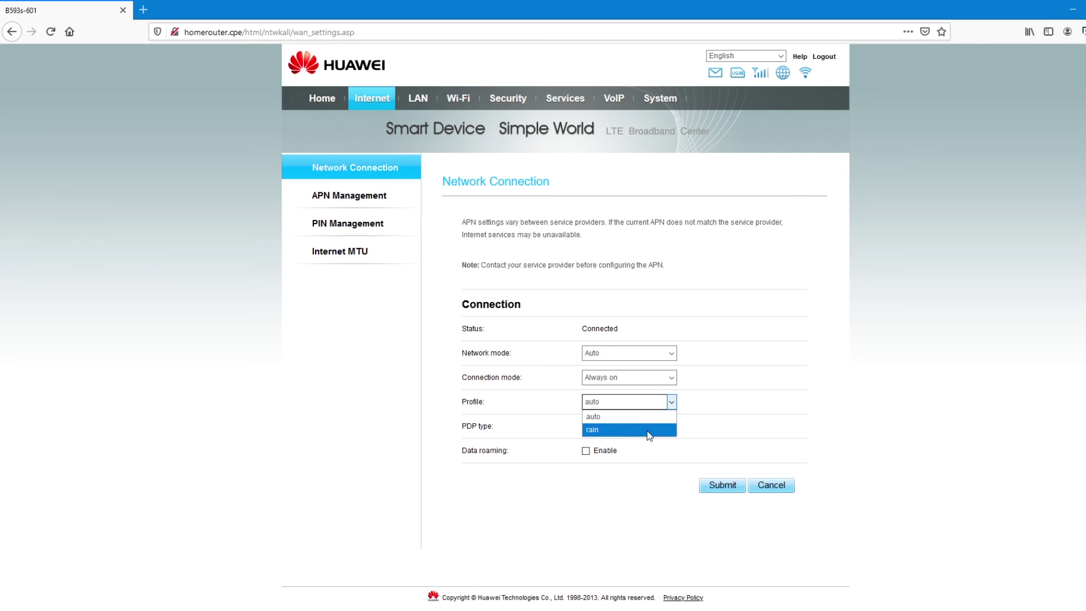
pyautogui.click(769, 382)
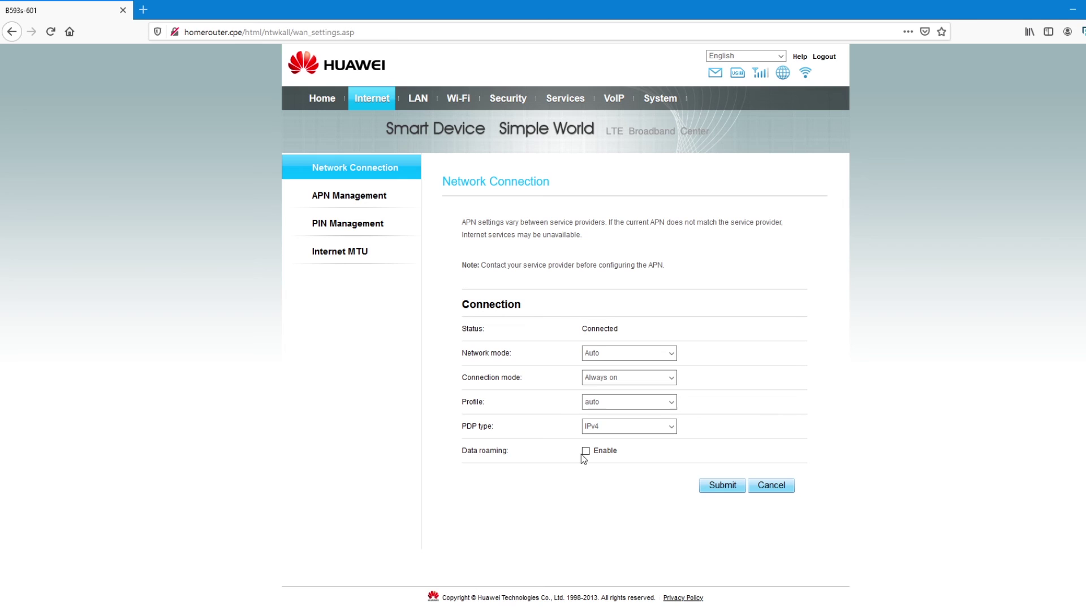
pyautogui.click(360, 199)
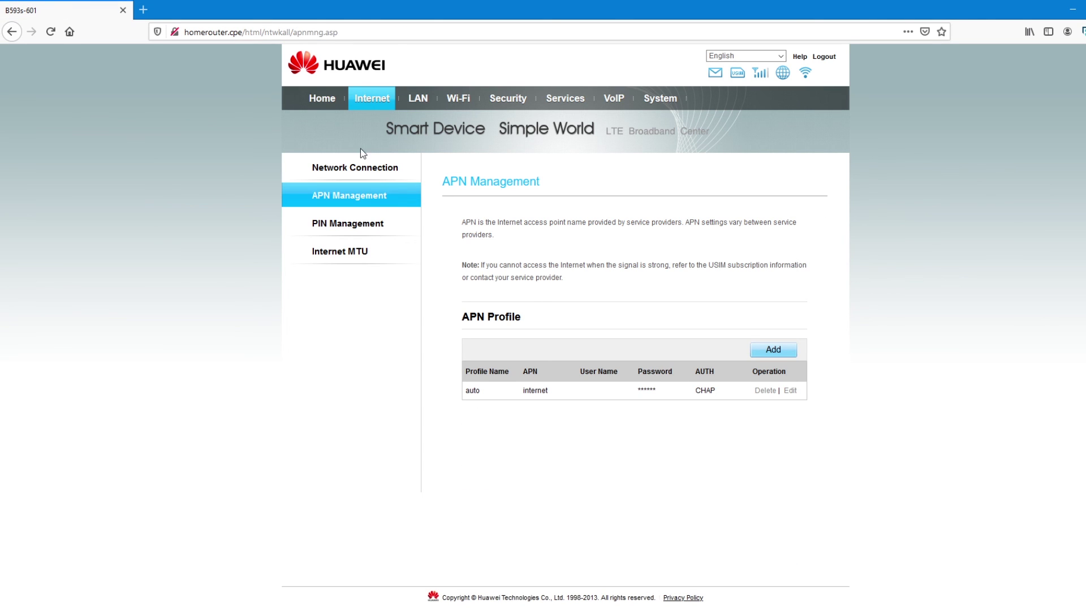
pyautogui.click(372, 102)
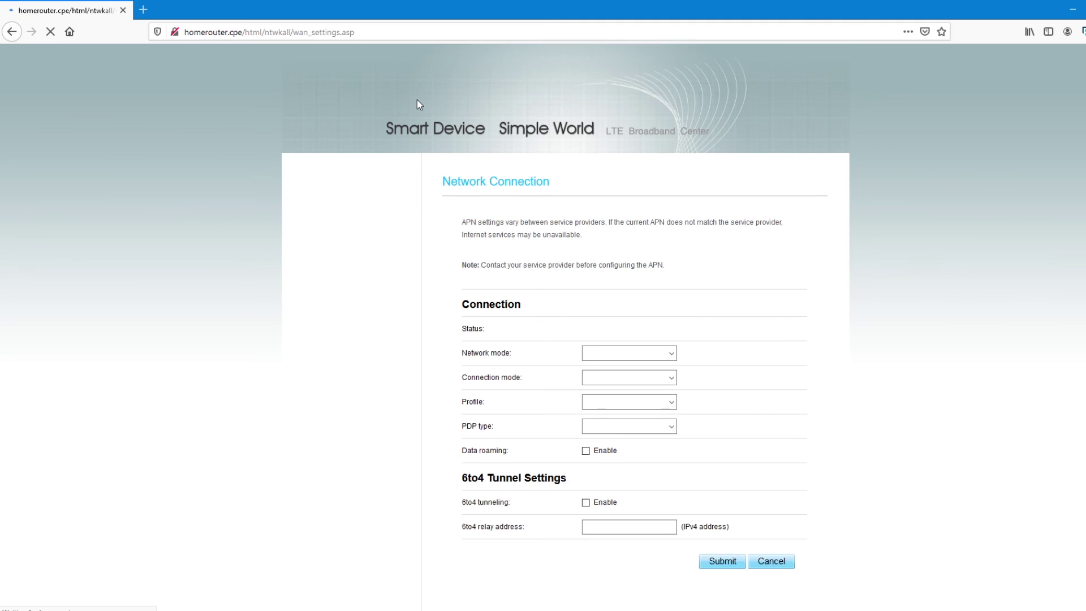
# Review the LAN DHCP Settings page.
pyautogui.click(416, 101)
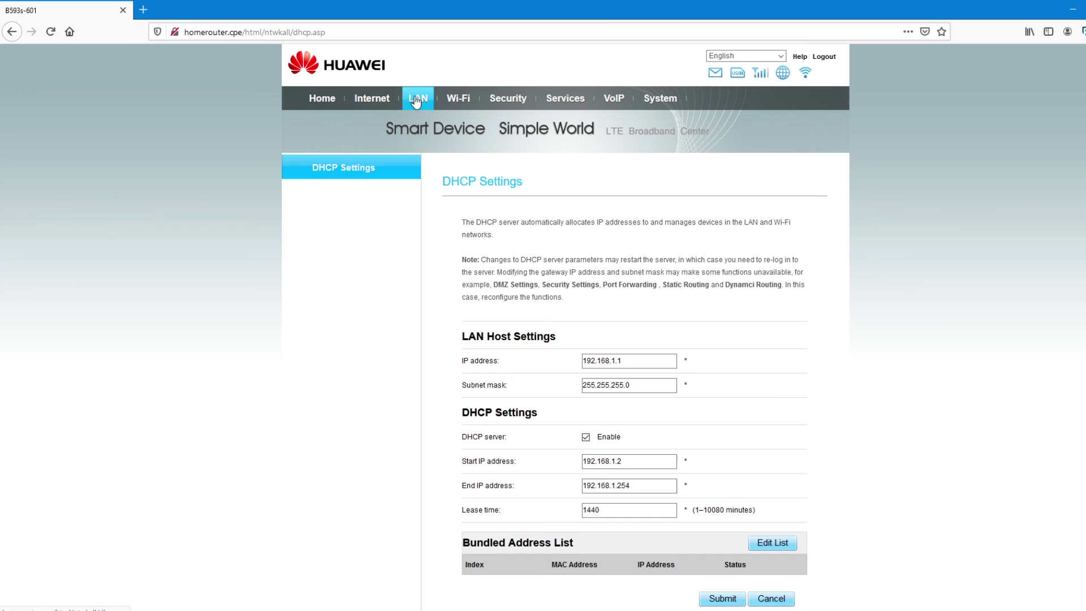
pyautogui.scroll(-3, 807, 415)
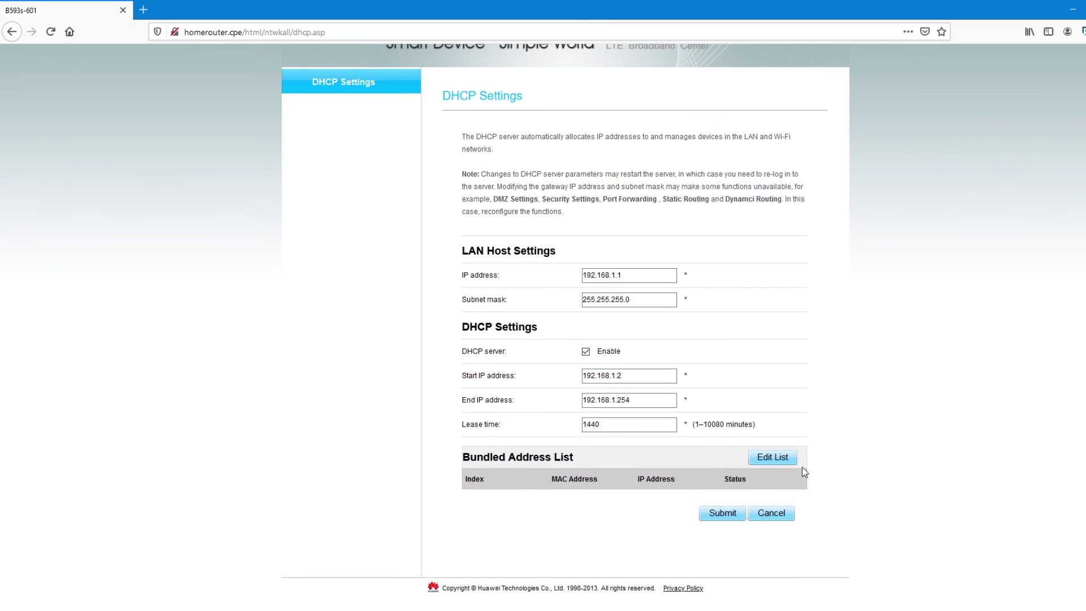
pyautogui.scroll(3, 566, 524)
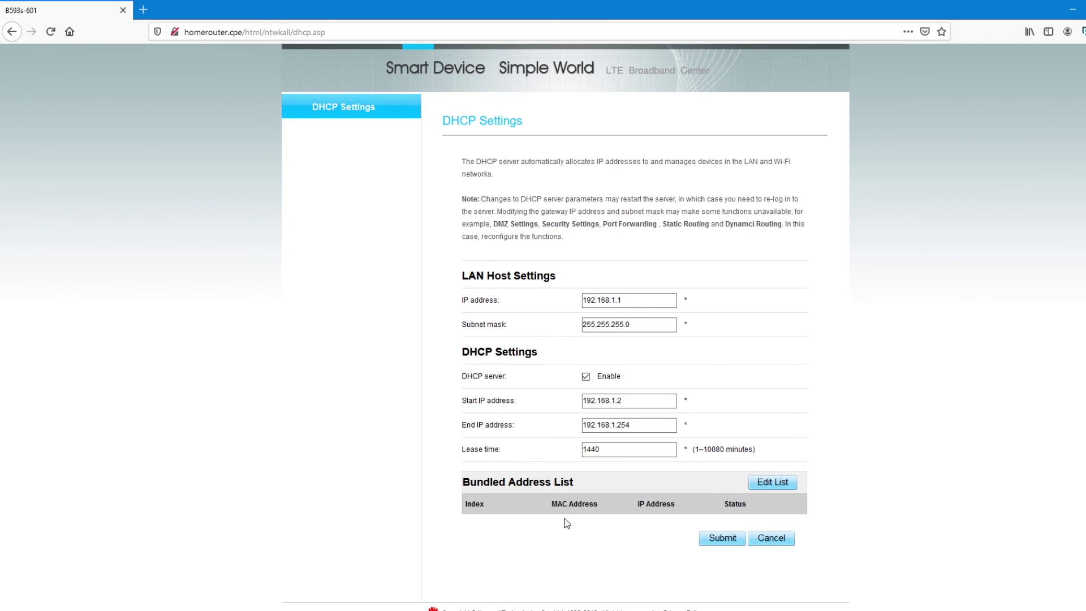
# Check Wi-Fi Settings: SSID Tech Fix, WPA-PSK & WPA2-PSK, TKIP+AES.
pyautogui.click(454, 102)
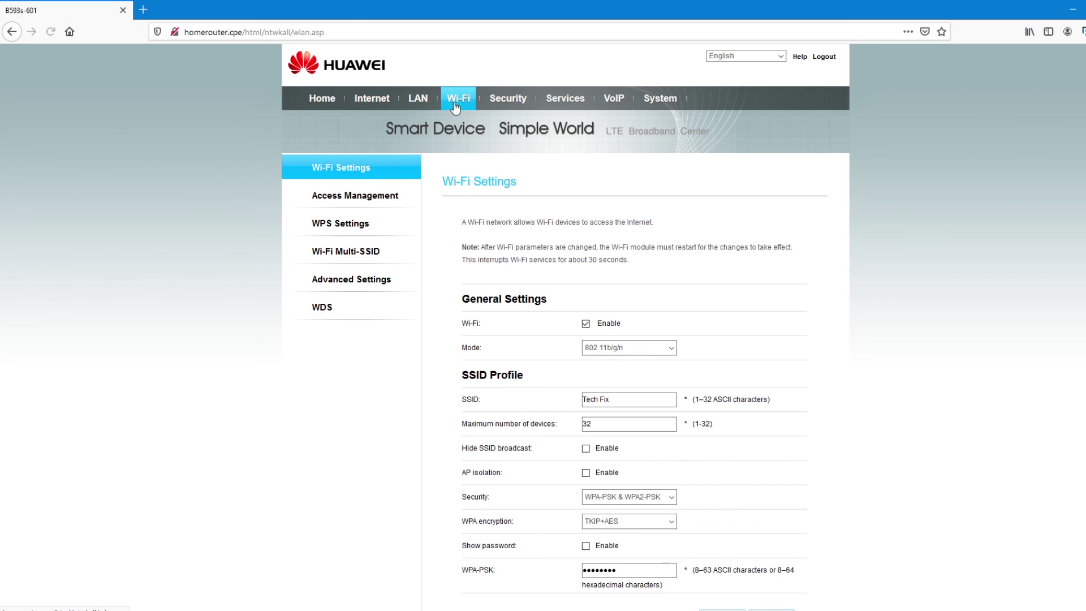
pyautogui.scroll(-3, 684, 512)
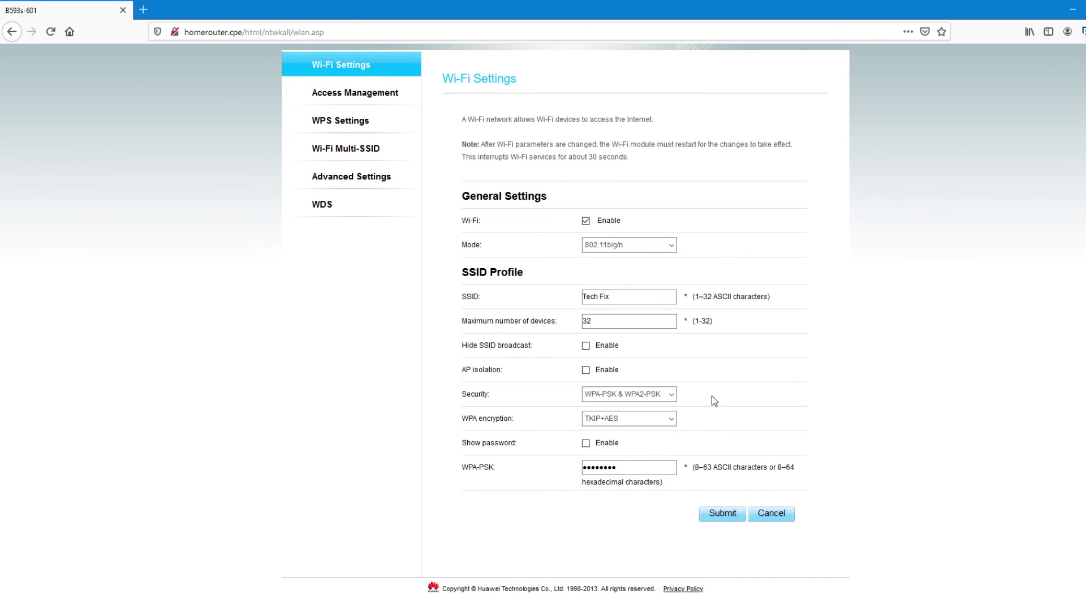
pyautogui.scroll(3, 566, 401)
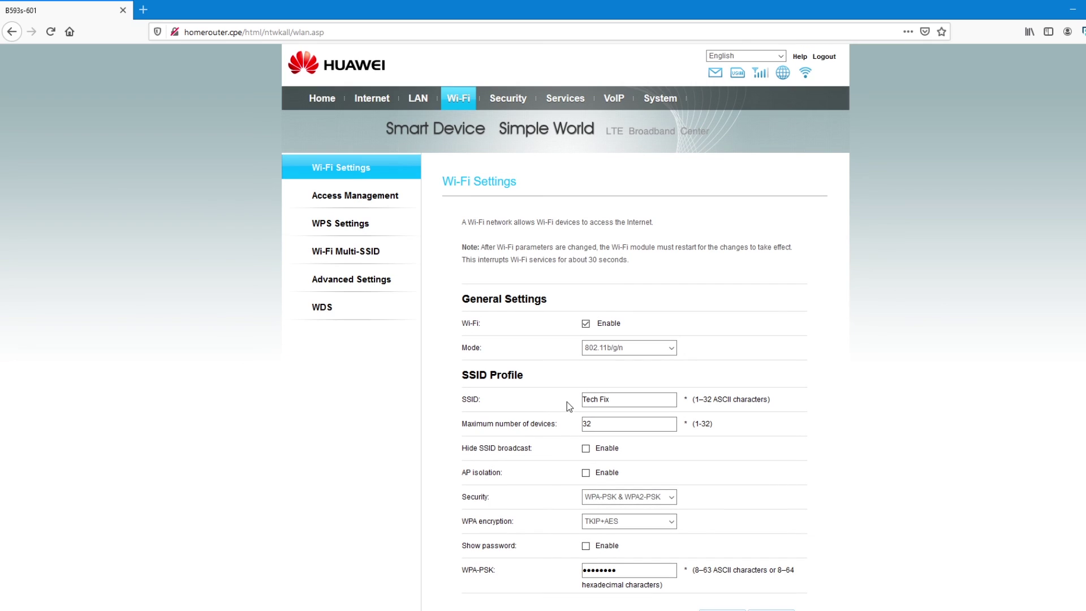
# View the Security firewall settings, declining Firefox's offer to save the router password.
pyautogui.click(521, 100)
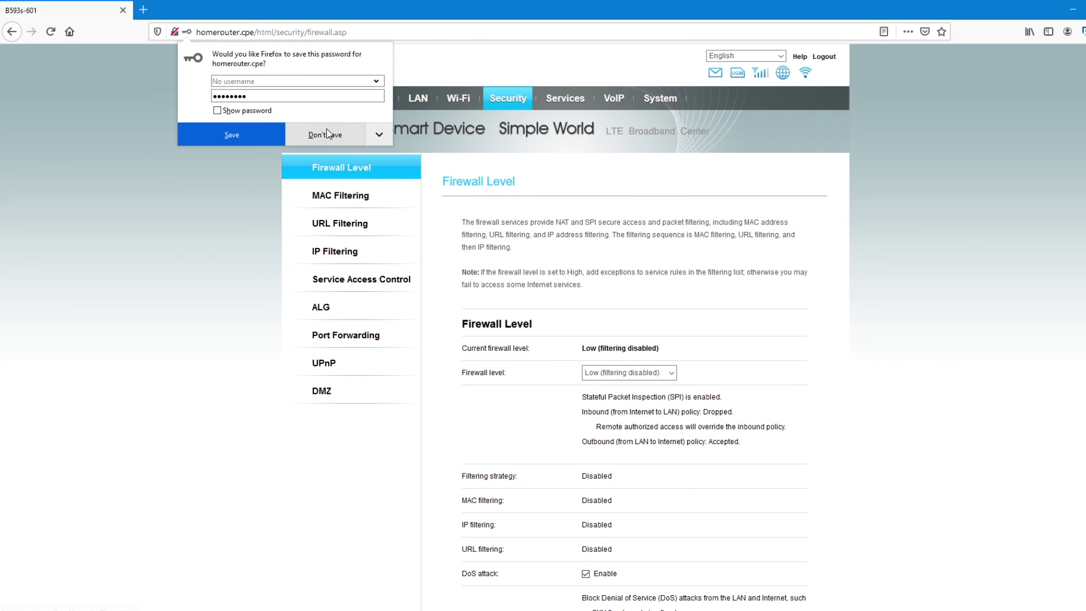
pyautogui.click(327, 134)
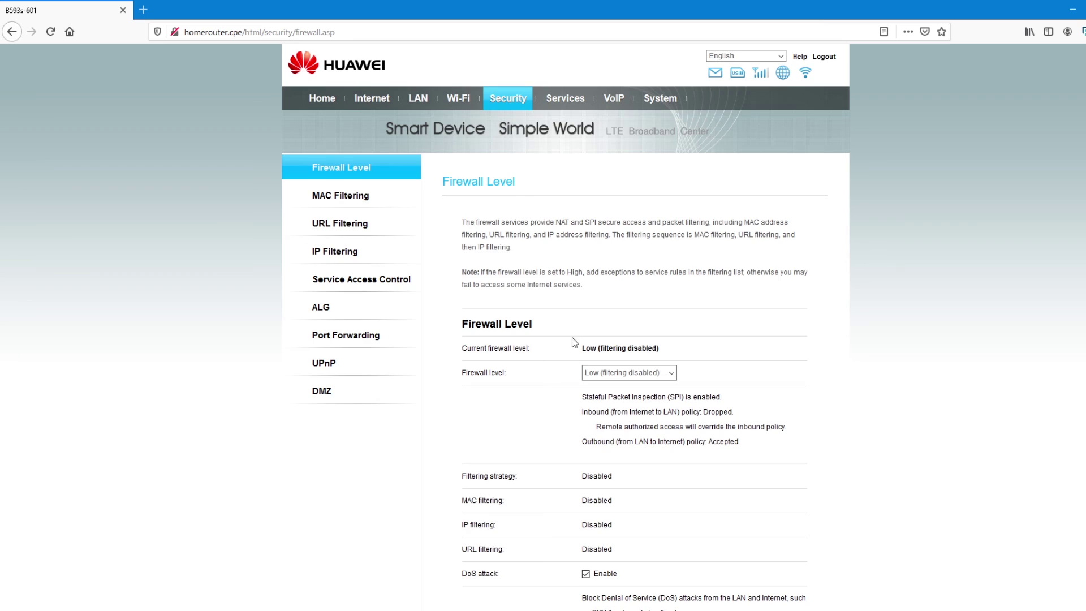
pyautogui.scroll(-3, 579, 456)
pyautogui.scroll(3, 578, 456)
pyautogui.scroll(-1, 506, 477)
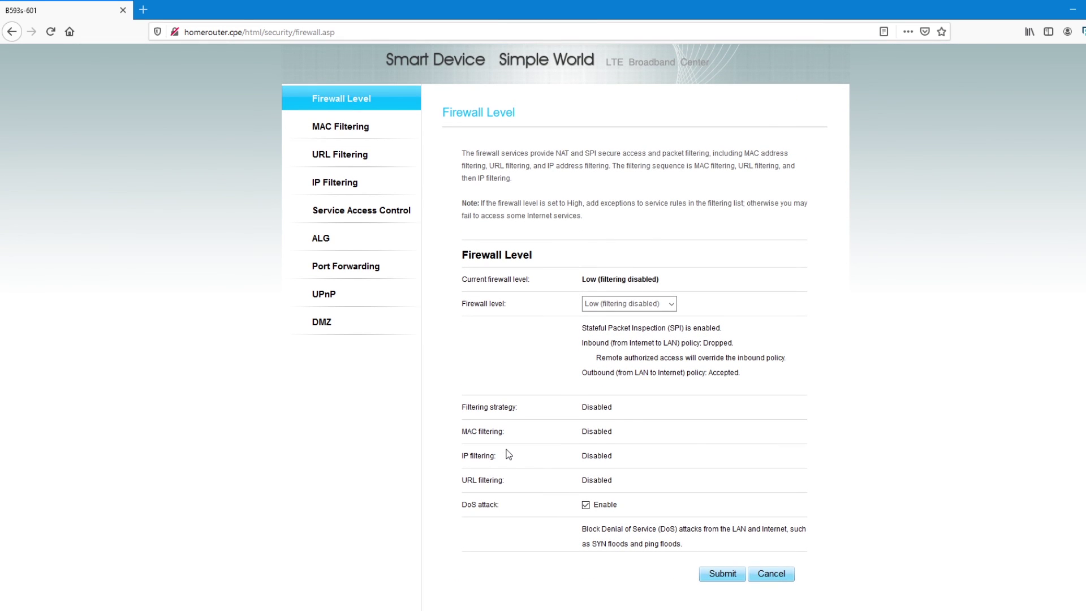
# Look through the MAC Filtering, DDNS and VoIP Information pages, then go to System.
pyautogui.click(369, 127)
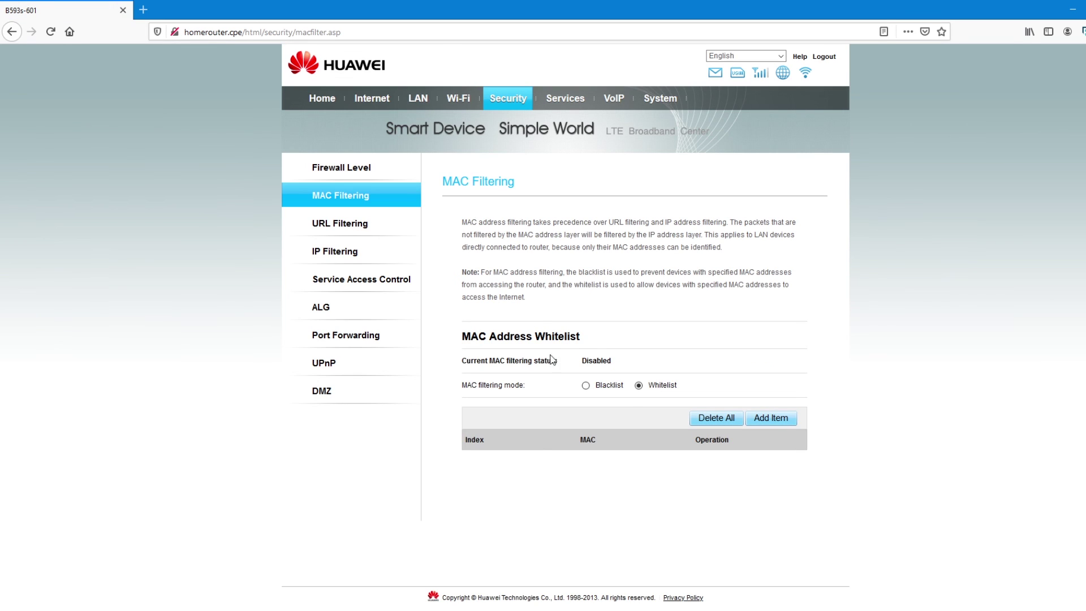
pyautogui.click(565, 99)
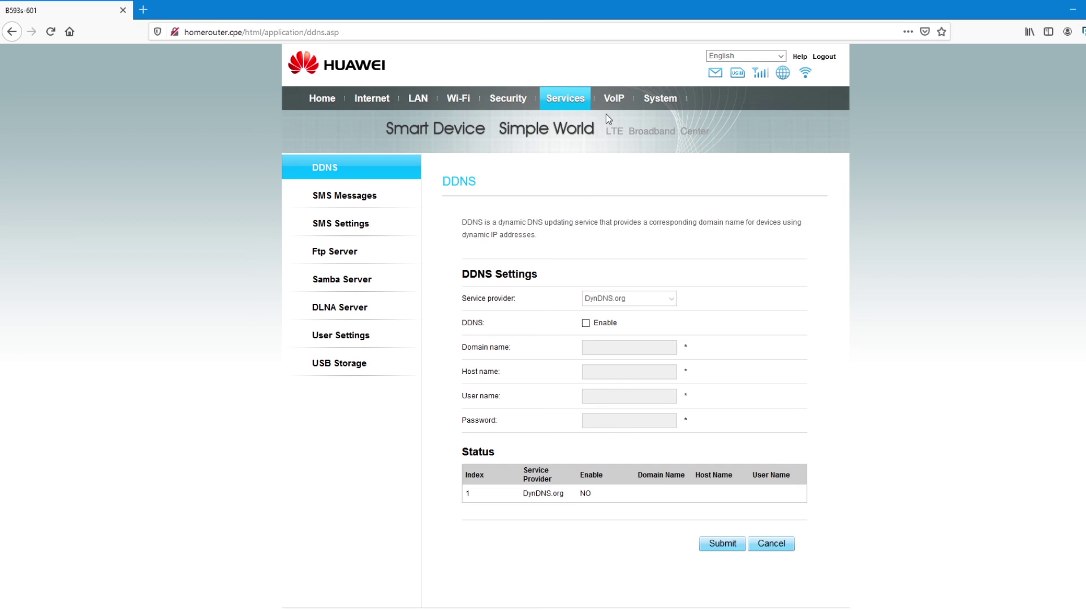
pyautogui.click(619, 101)
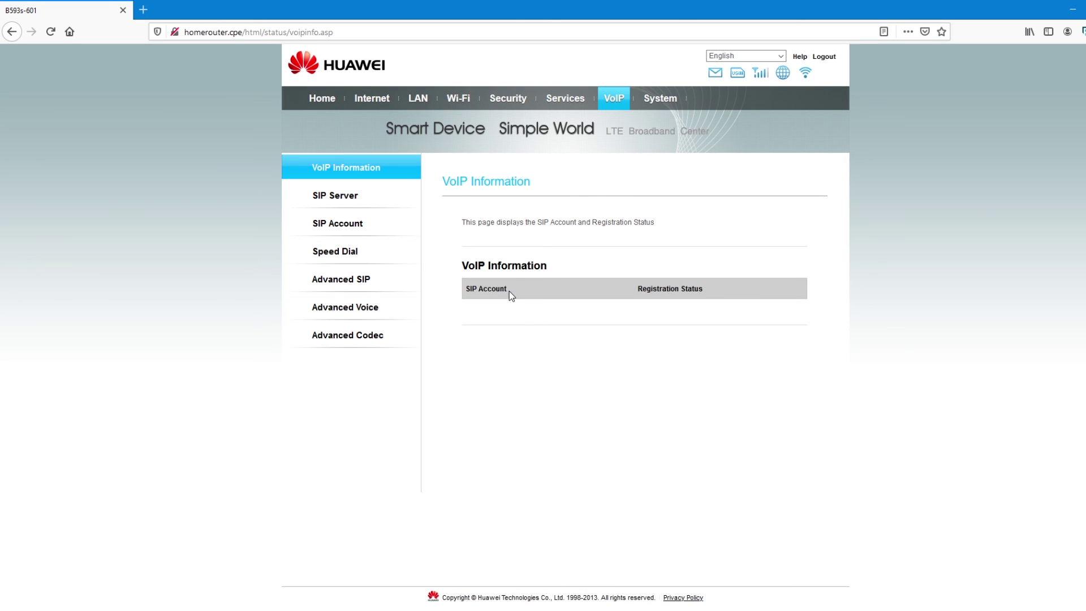
pyautogui.click(662, 100)
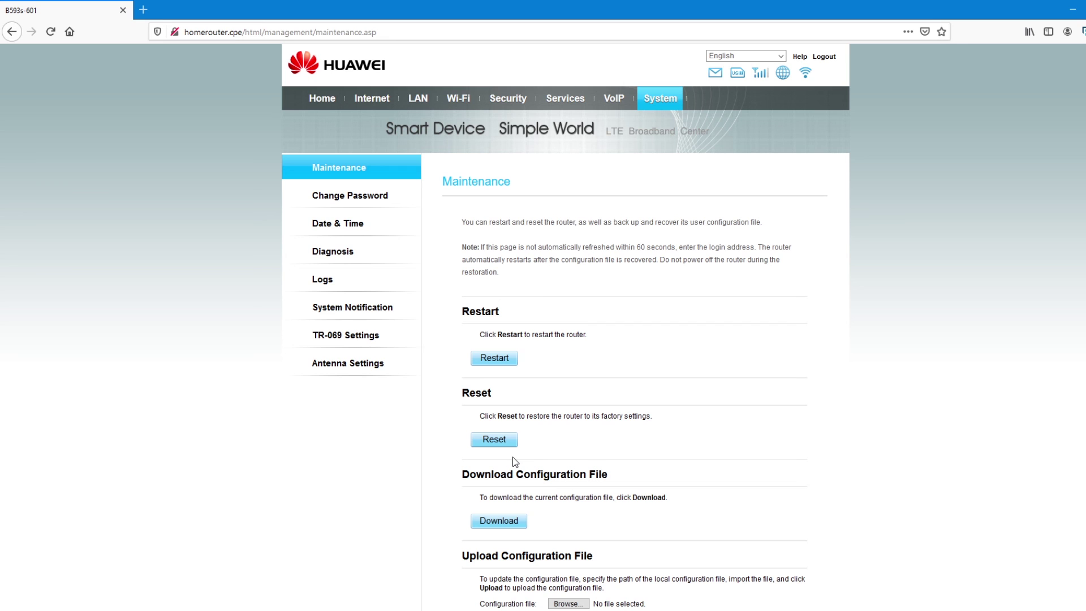
# Scroll through the Maintenance page's restart, factory reset and configuration file options.
pyautogui.scroll(-1, 504, 512)
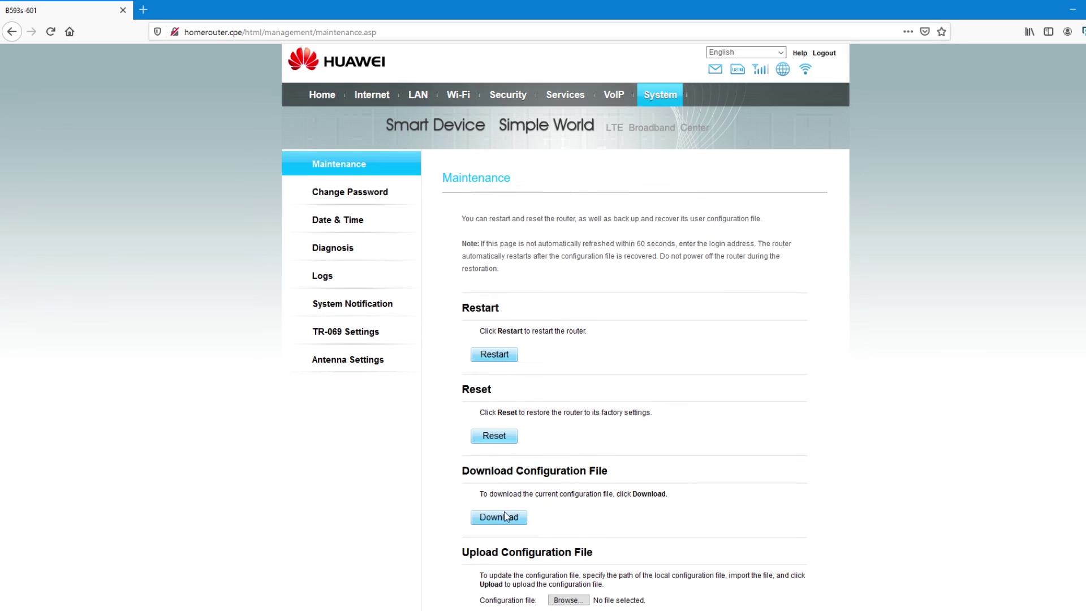
pyautogui.scroll(-3, 509, 515)
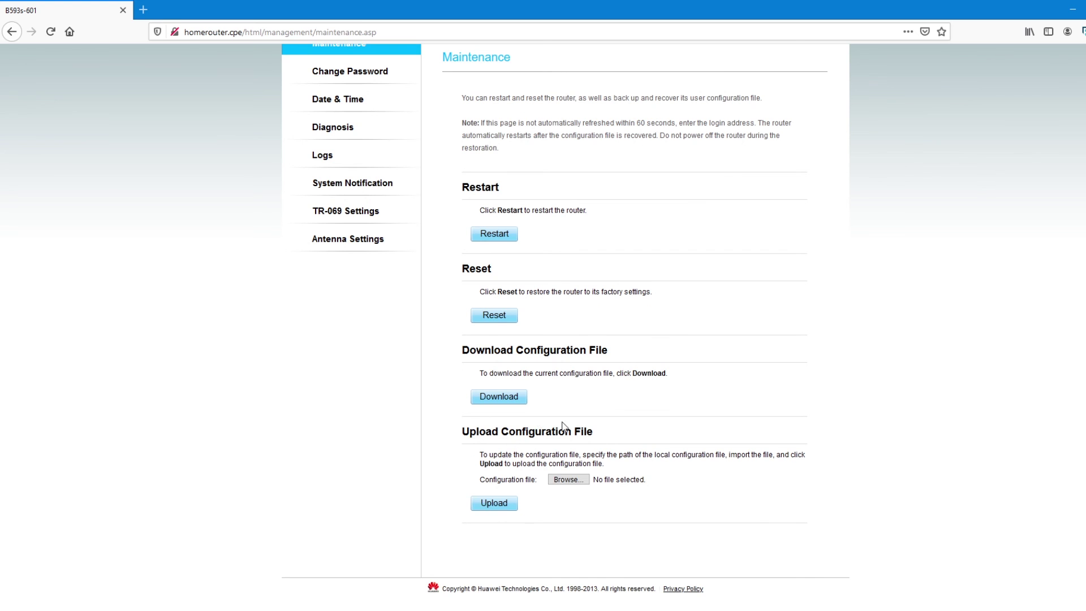
pyautogui.scroll(3, 564, 426)
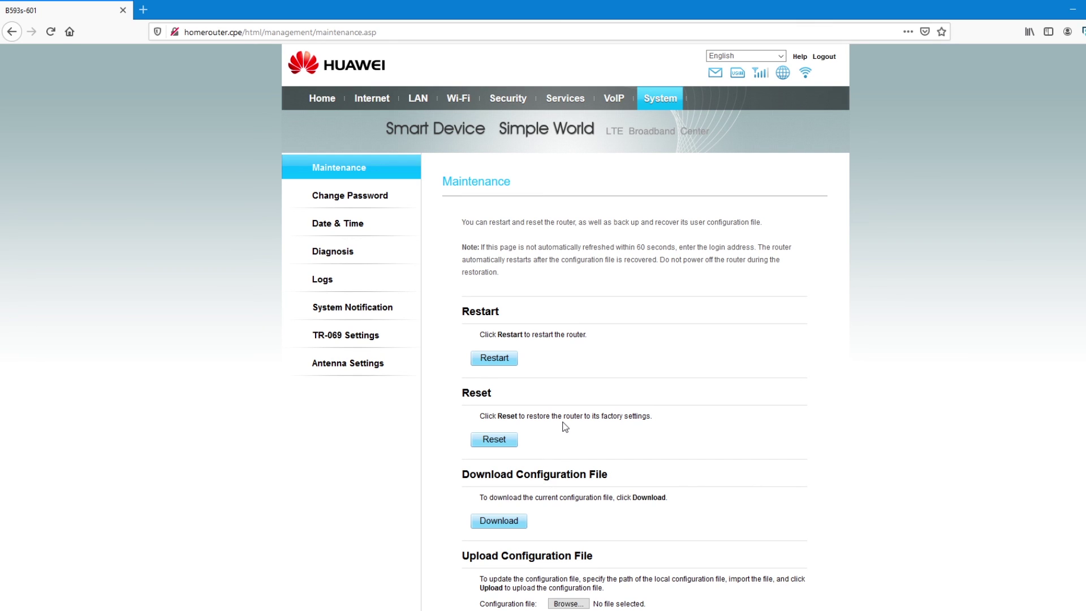